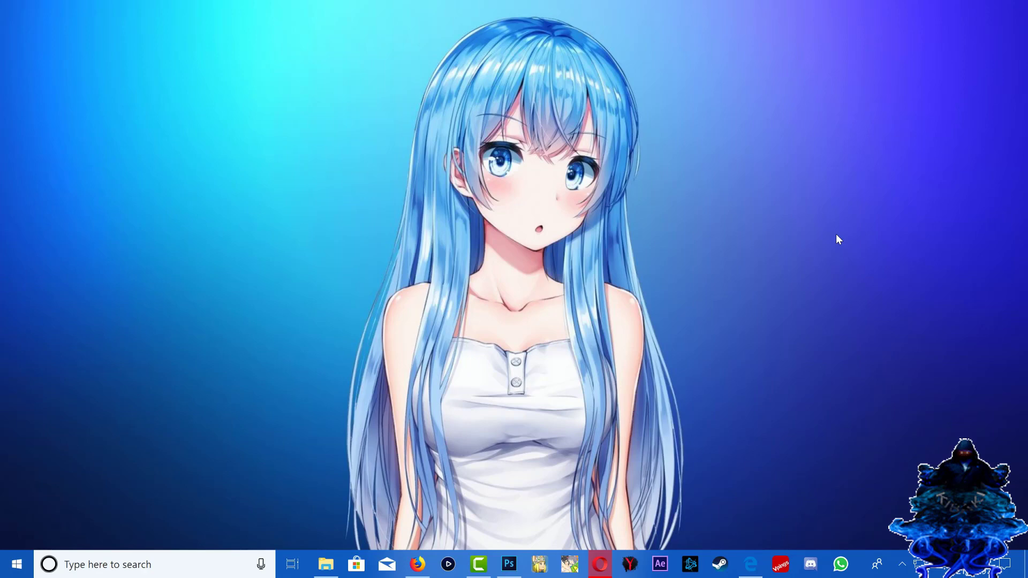
pyautogui.click(325, 564)
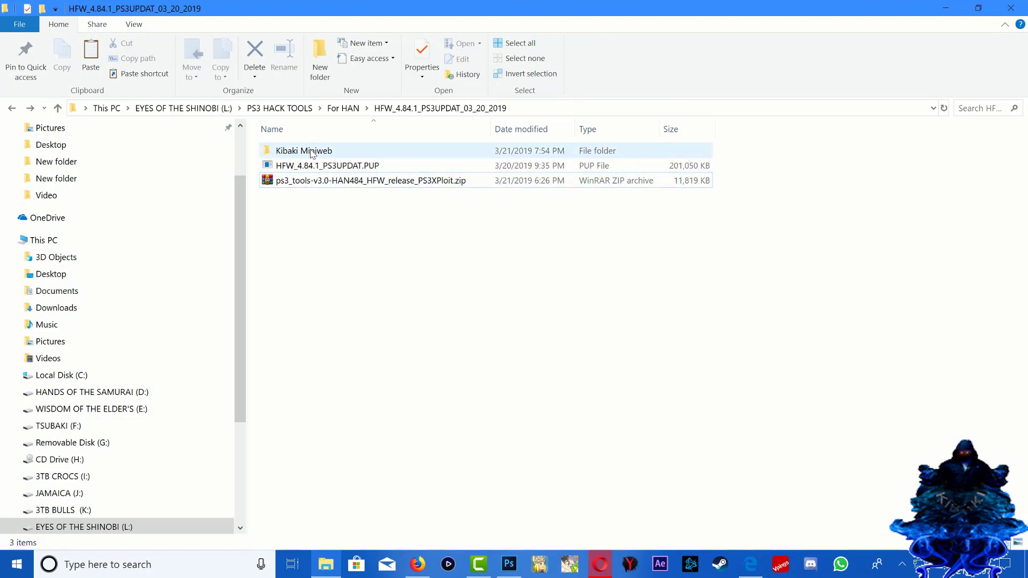
pyautogui.moveTo(310, 153)
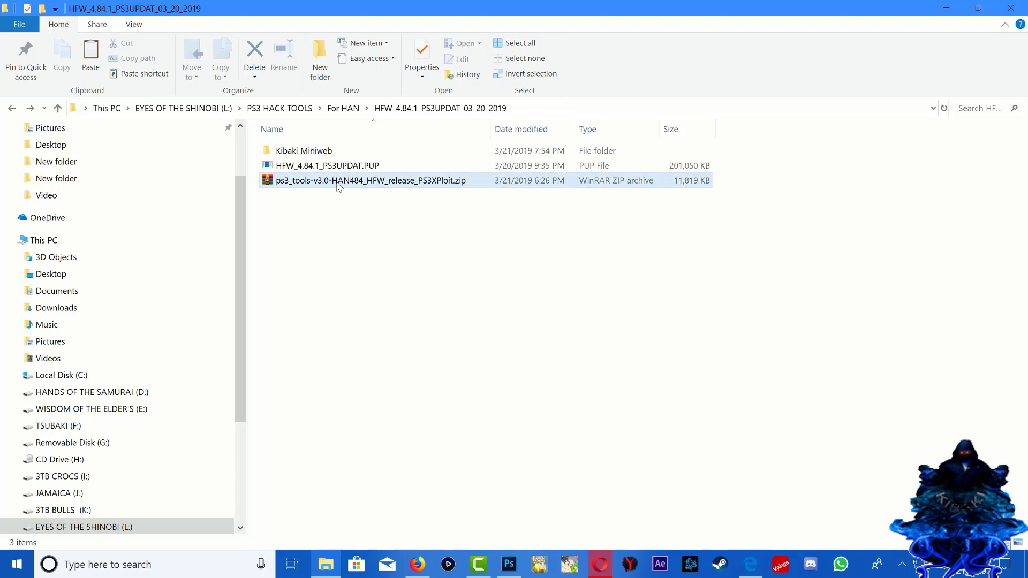
pyautogui.moveTo(240, 389); pyautogui.dragTo(238, 488)
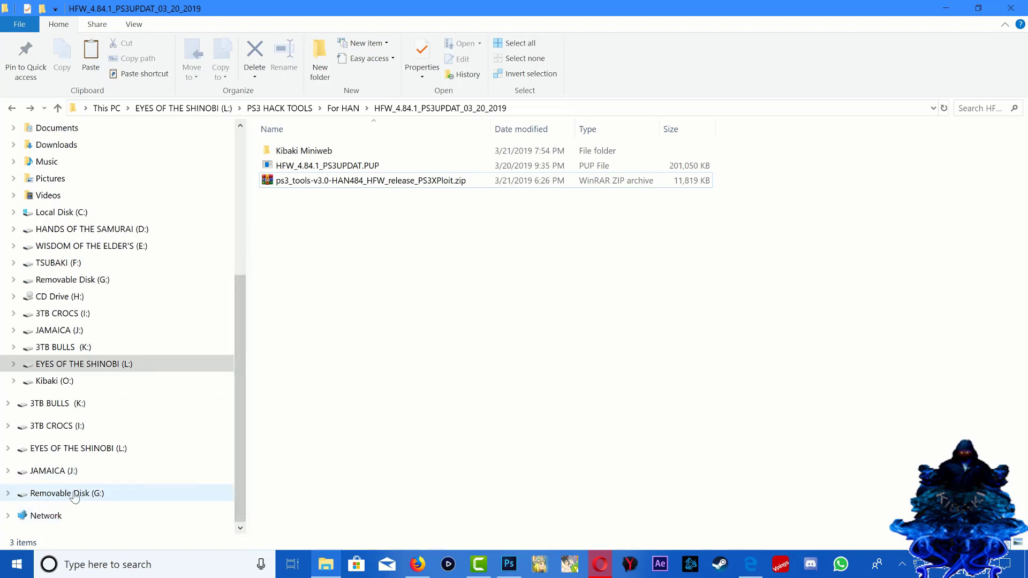
# Step: Open Removable Disk (G:) in a new window beside the firmware folder and check its properties
pyautogui.rightClick(70, 494)
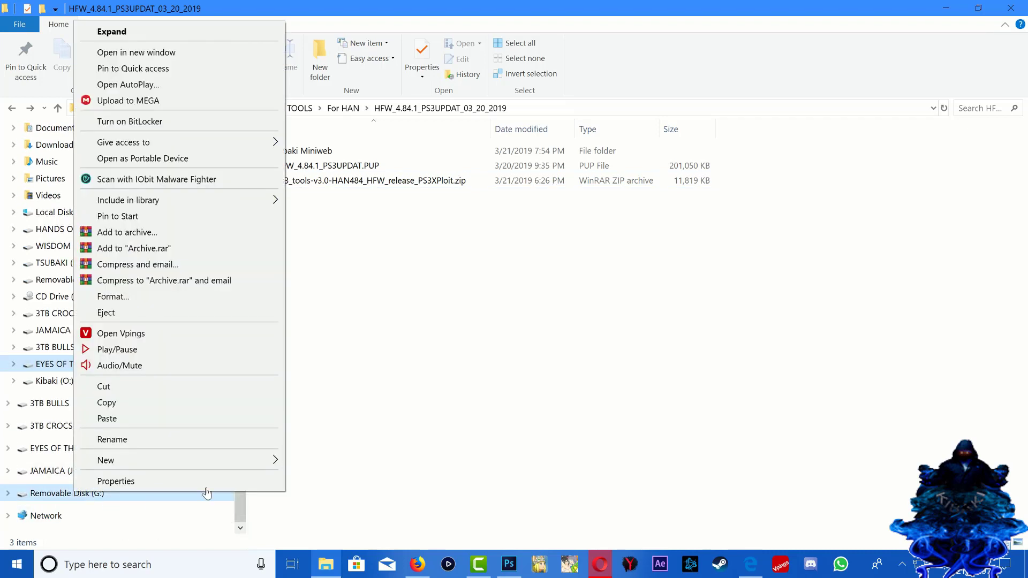
pyautogui.click(136, 52)
pyautogui.moveTo(618, 163); pyautogui.dragTo(683, 104)
pyautogui.rightClick(749, 345)
pyautogui.click(775, 329)
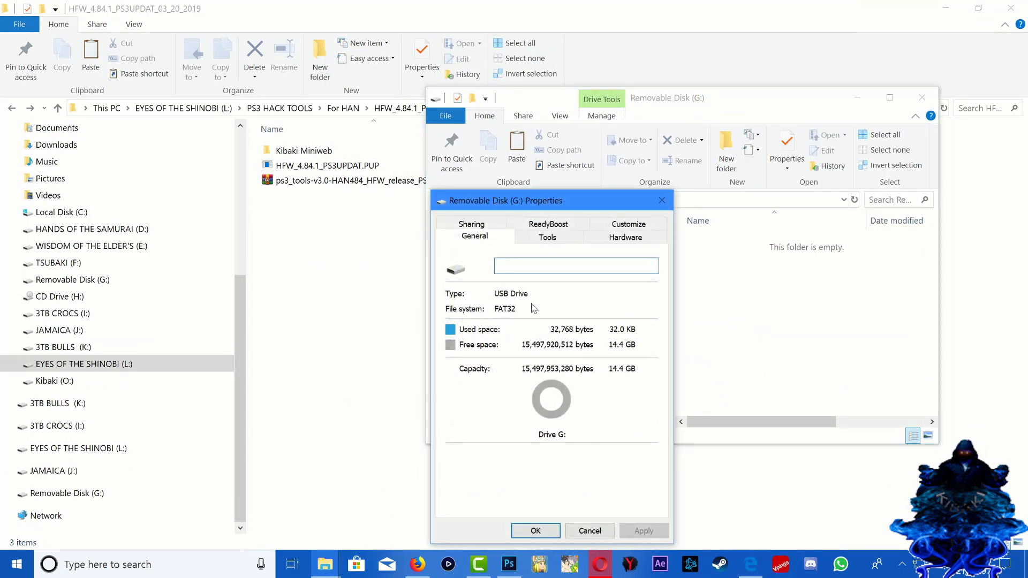
pyautogui.click(661, 202)
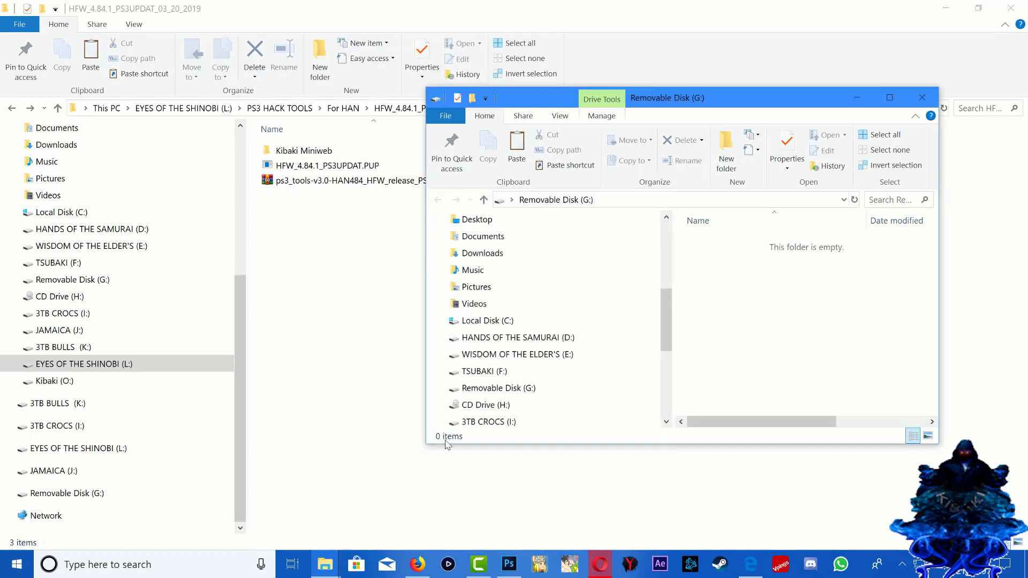
# Step: Copy HFW_4.84.1_PS3UPDAT.PUP and paste it into the empty drive G:
pyautogui.rightClick(308, 169)
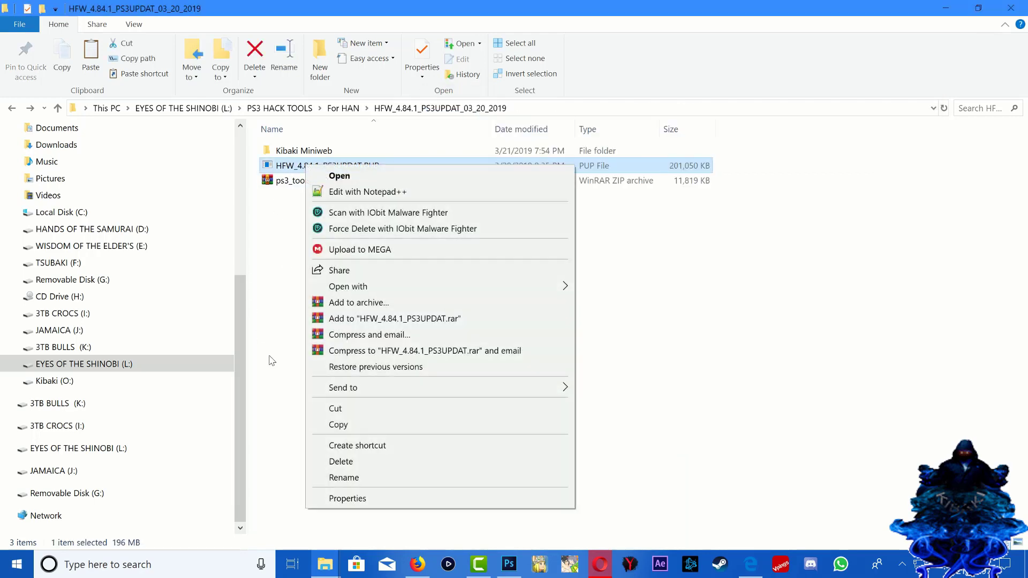
pyautogui.click(348, 425)
pyautogui.moveTo(325, 565)
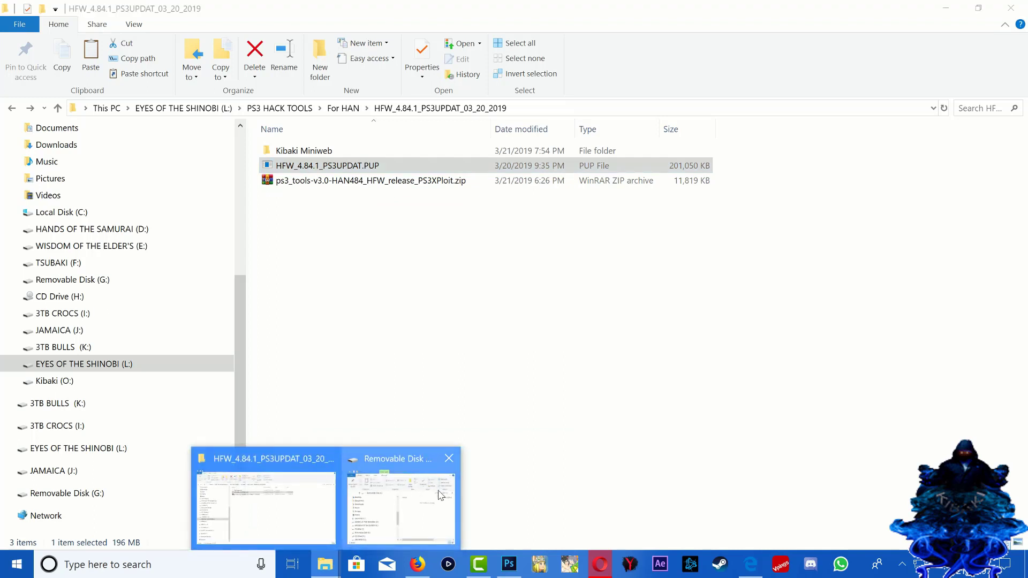
pyautogui.click(422, 511)
pyautogui.rightClick(755, 334)
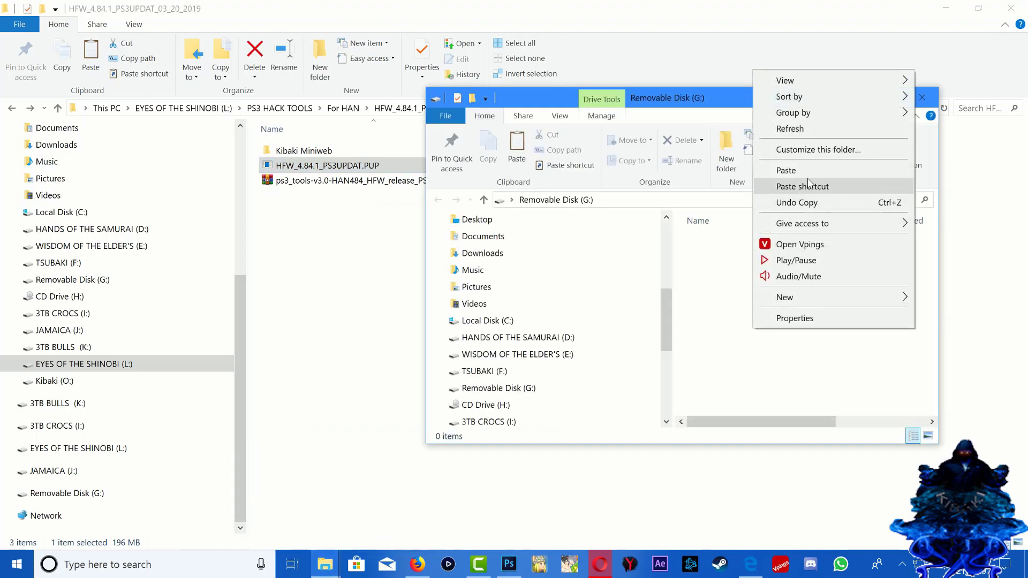
pyautogui.click(793, 168)
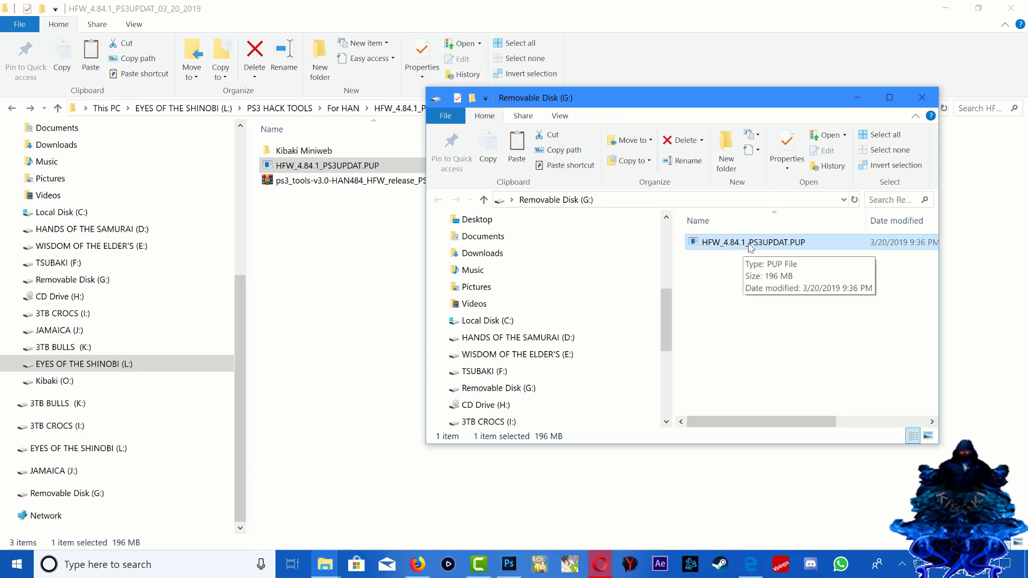
# Step: Create a PS3 folder on drive G: and move the PUP file into it
pyautogui.click(765, 302)
pyautogui.rightClick(758, 276)
pyautogui.moveTo(781, 511)
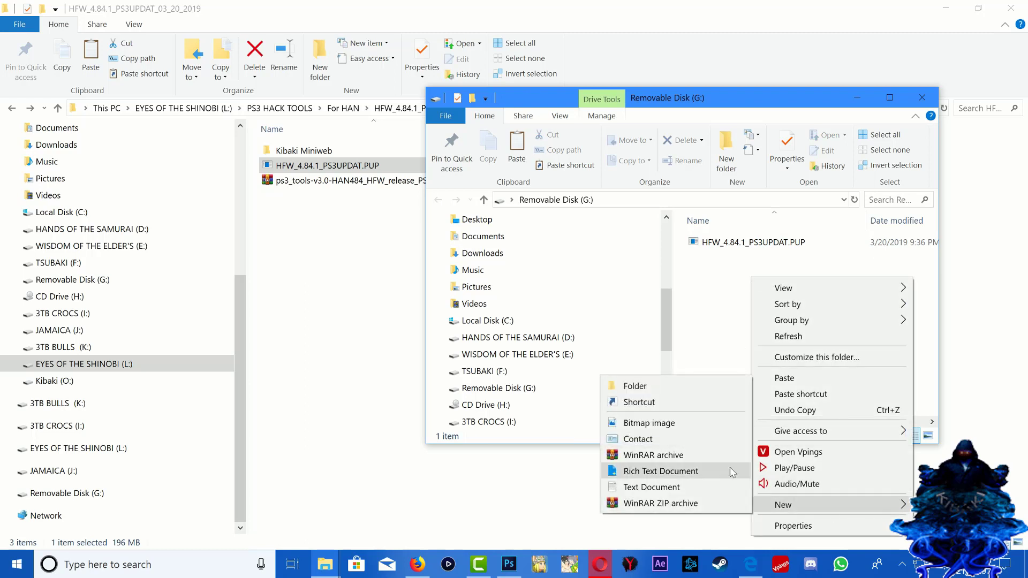
pyautogui.click(701, 385)
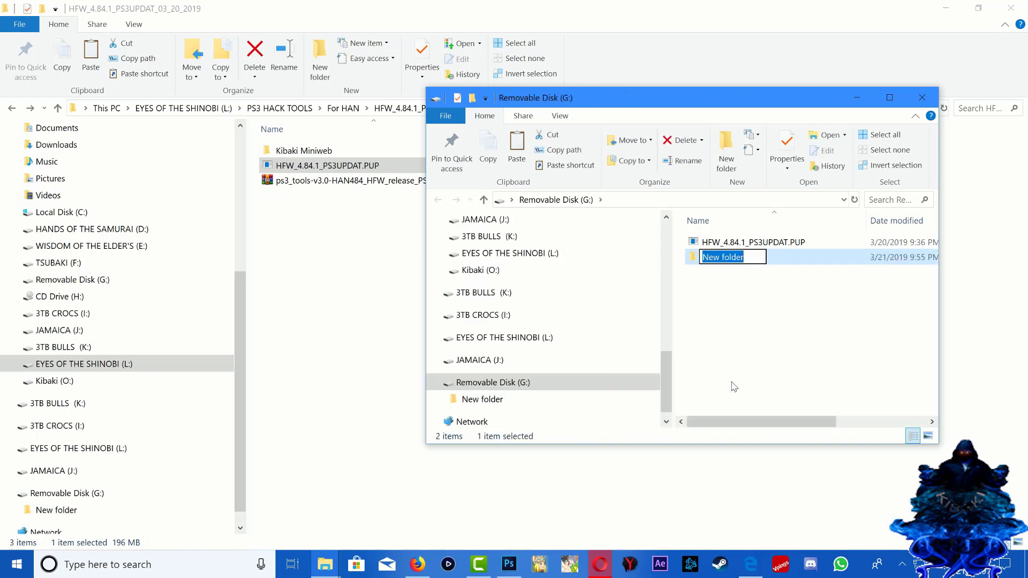
pyautogui.write('PS')
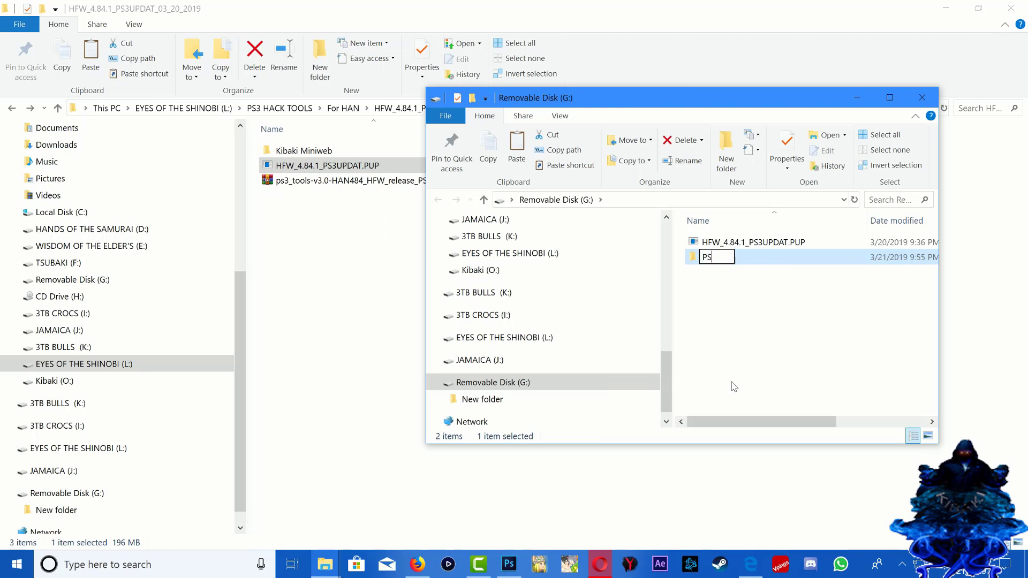
pyautogui.write('#')
pyautogui.press('BackSpace')
pyautogui.write('3')
pyautogui.click(719, 272)
pyautogui.moveTo(703, 245); pyautogui.dragTo(717, 252)
# Step: Inside PS3, create an UPDATE folder and move the PUP file into it
pyautogui.doubleClick(717, 245)
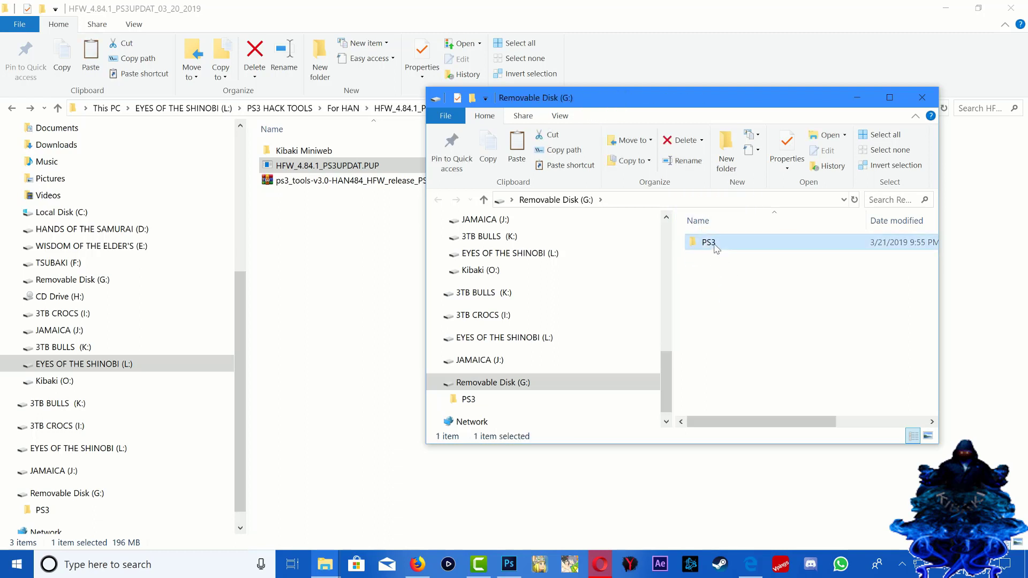
pyautogui.rightClick(716, 285)
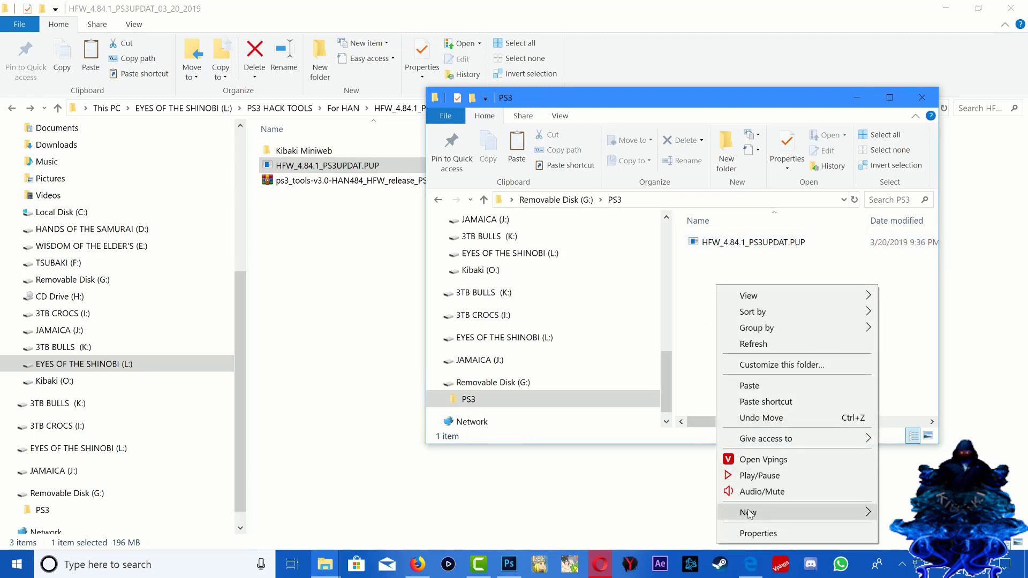
pyautogui.moveTo(850, 513)
pyautogui.click(910, 394)
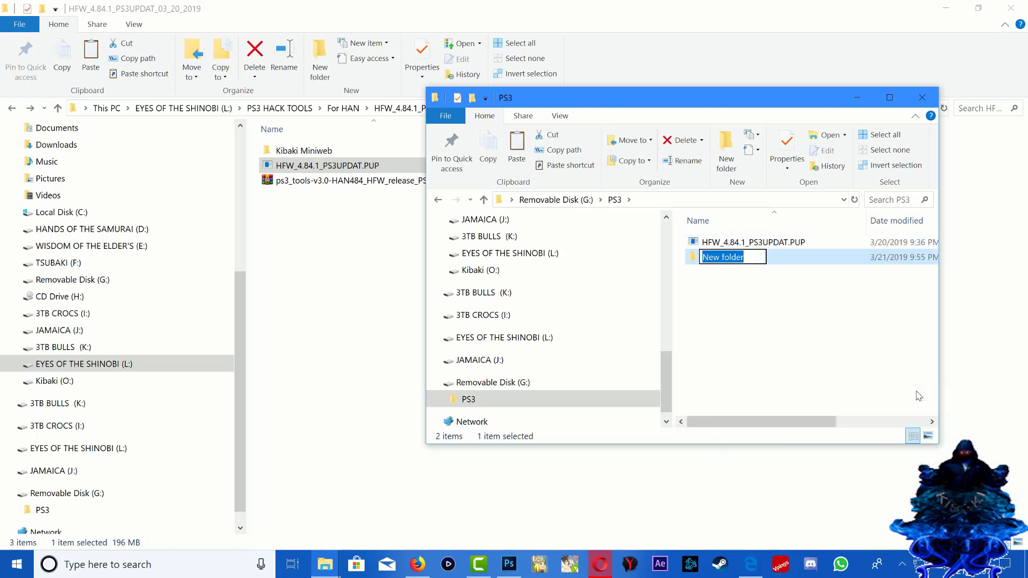
pyautogui.write('UP')
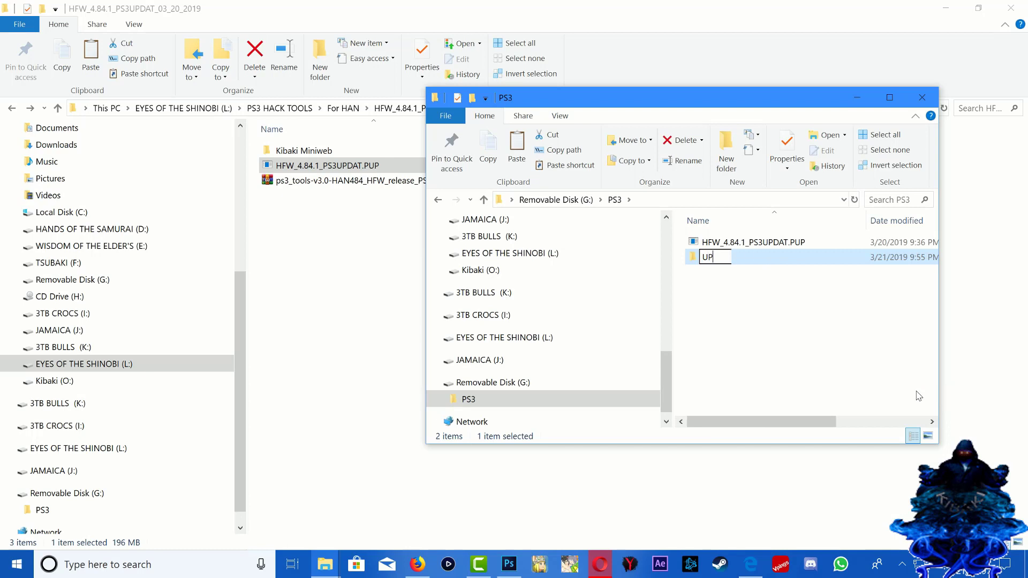
pyautogui.write('DATE')
pyautogui.click(745, 322)
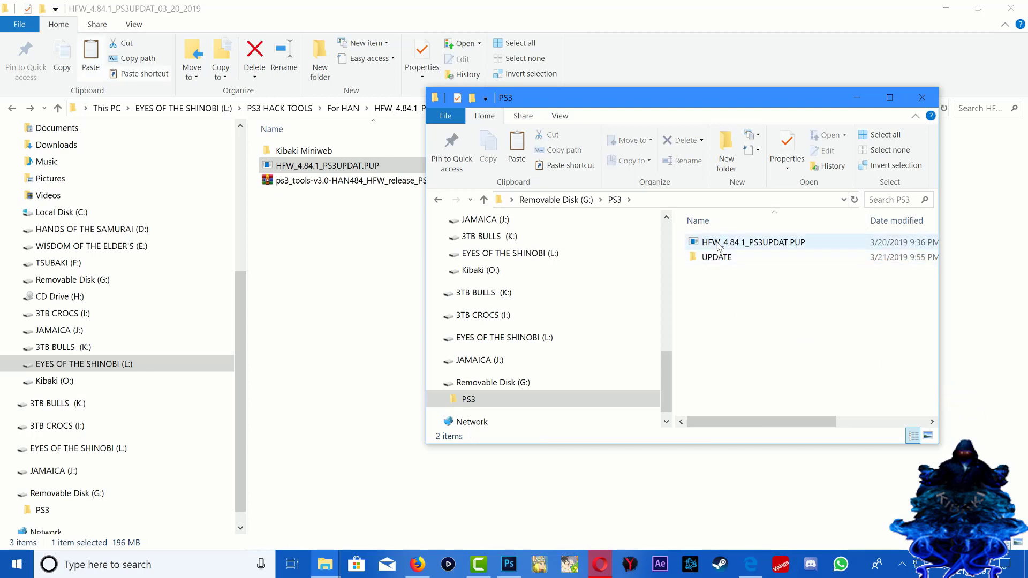
pyautogui.moveTo(724, 246); pyautogui.dragTo(730, 259)
# Step: Rename the firmware file to PS3UPDAT.PUP, then return to the drive G: root
pyautogui.click(722, 244)
pyautogui.doubleClick(718, 242)
pyautogui.rightClick(739, 243)
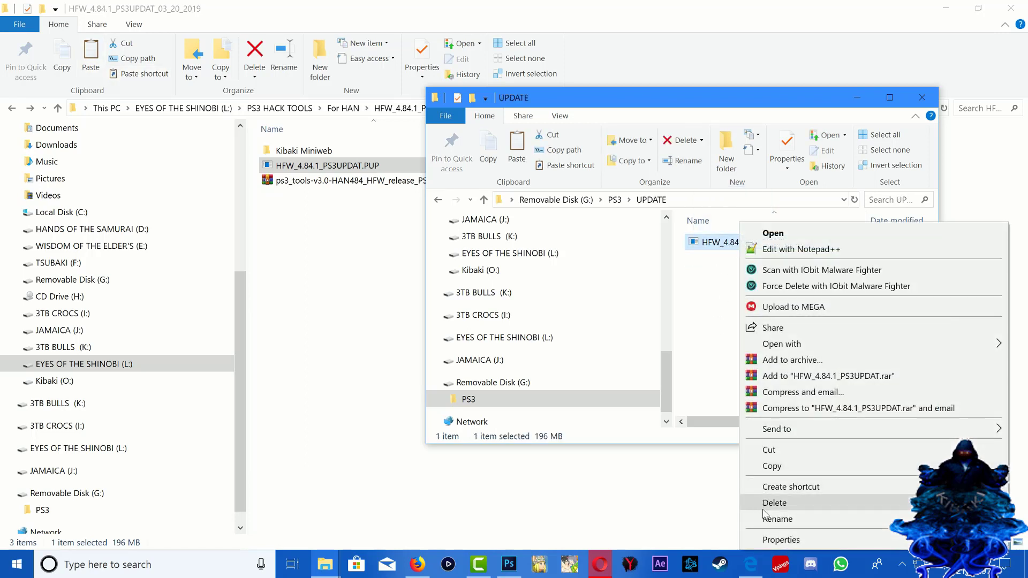
pyautogui.click(766, 519)
pyautogui.click(748, 242)
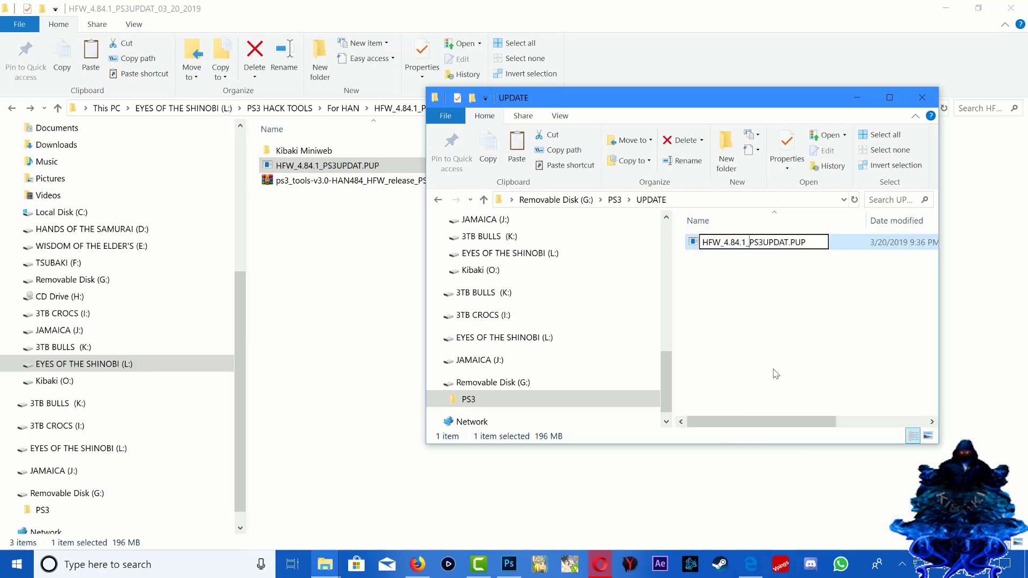
pyautogui.press('BackSpace')
pyautogui.press('BackSpace')
pyautogui.press('BackSpace')
pyautogui.press('BackSpace')
pyautogui.press('BackSpace')
pyautogui.press('BackSpace')
pyautogui.press('BackSpace')
pyautogui.press('BackSpace')
pyautogui.press('BackSpace')
pyautogui.press('BackSpace')
pyautogui.press('BackSpace')
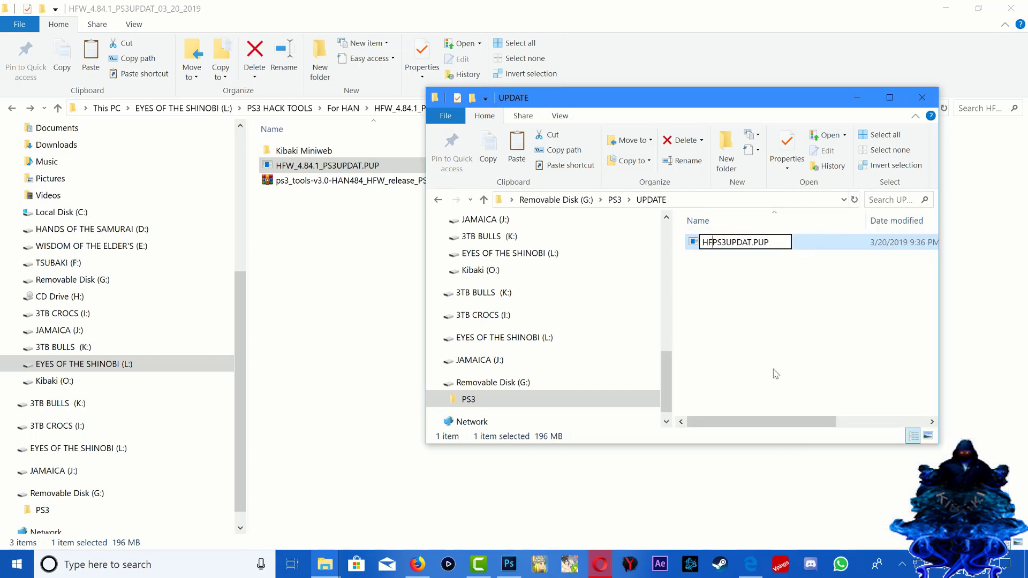
pyautogui.click(747, 310)
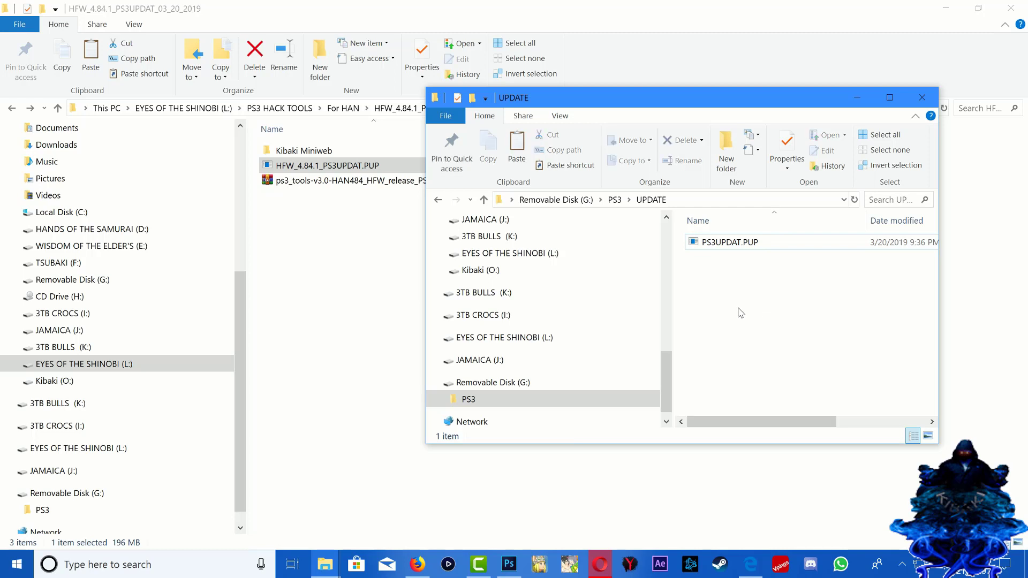
pyautogui.click(438, 201)
pyautogui.click(438, 201)
pyautogui.moveTo(760, 288); pyautogui.dragTo(850, 341)
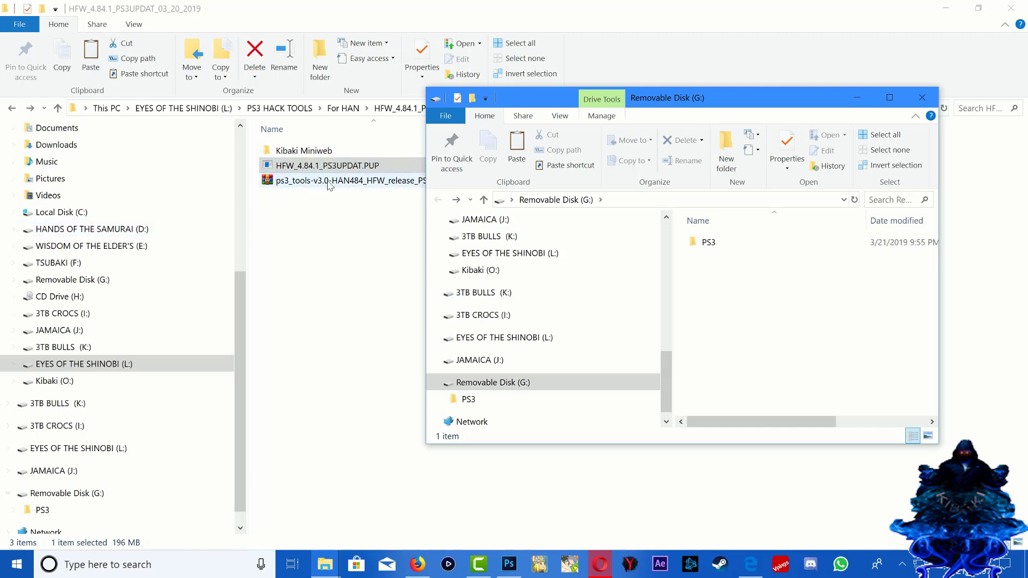
# Step: Drag han_supportfiles-484.zip out of the ps3_tools archive into the firmware folder, then close WinRAR
pyautogui.click(324, 206)
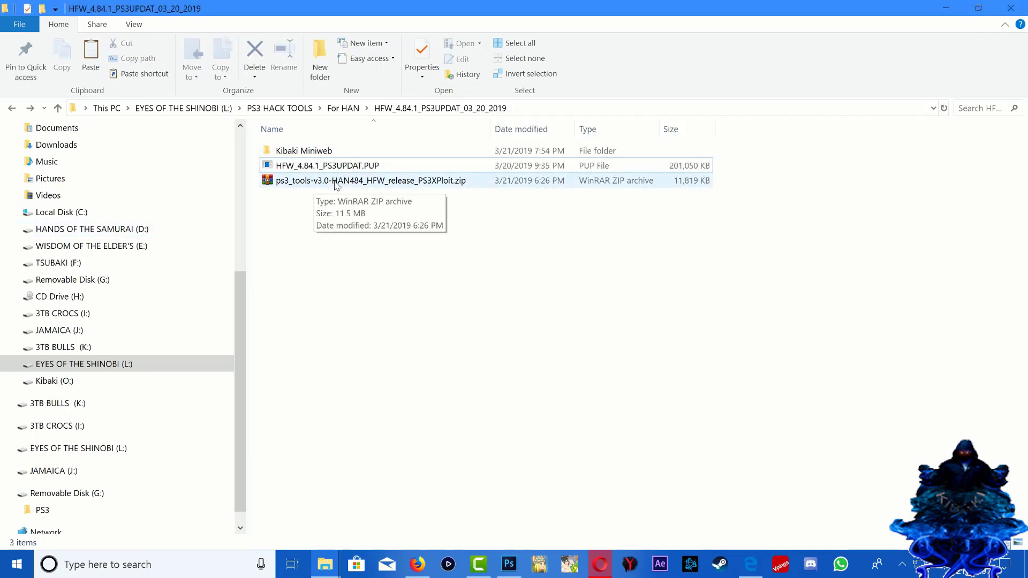
pyautogui.doubleClick(336, 184)
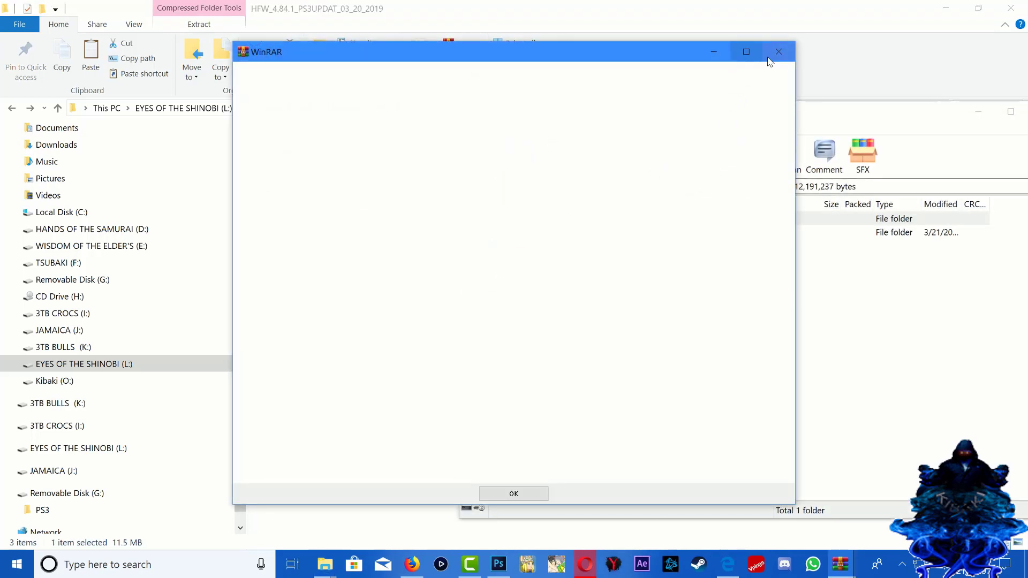
pyautogui.click(775, 54)
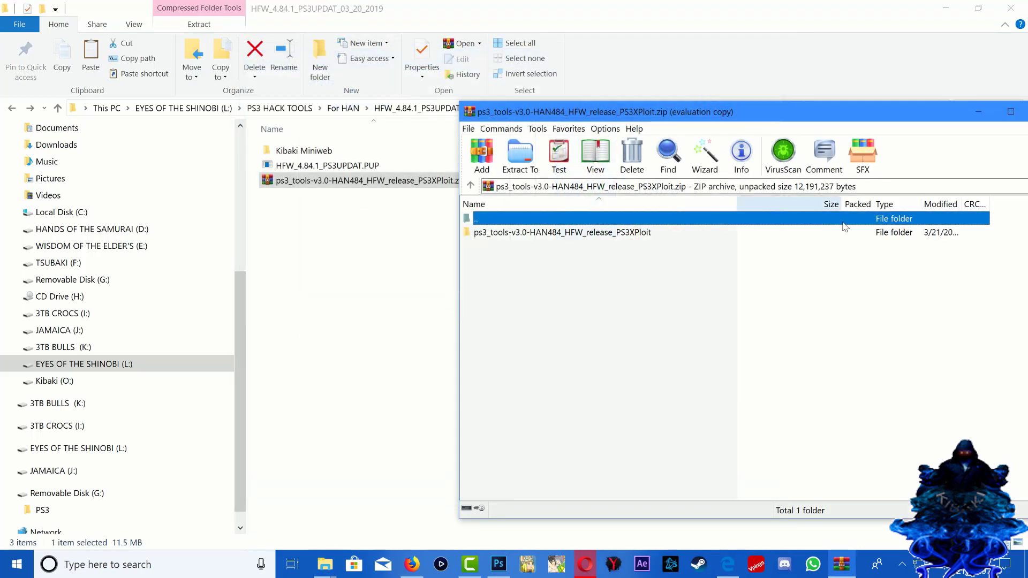
pyautogui.doubleClick(513, 233)
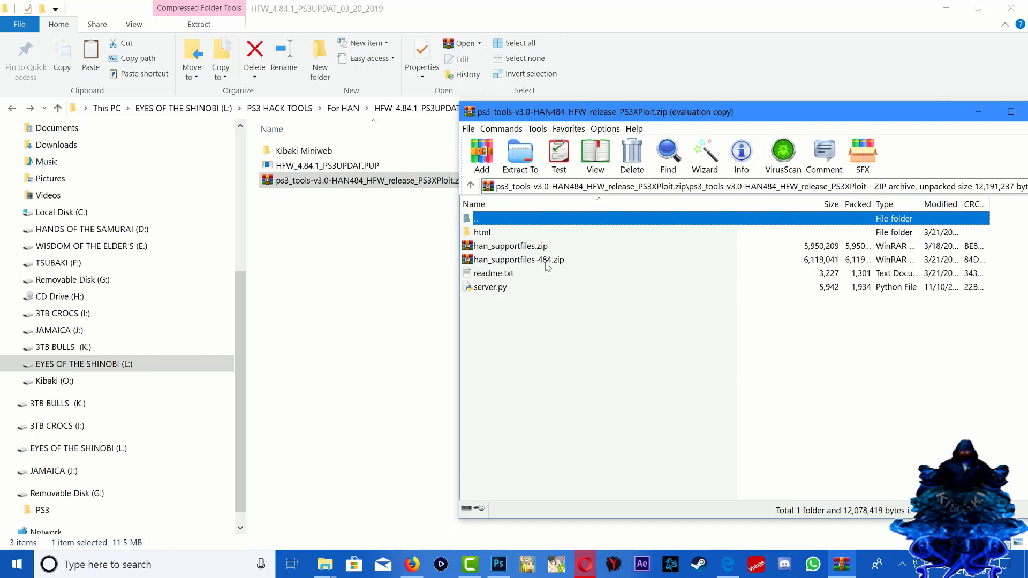
pyautogui.moveTo(535, 262); pyautogui.dragTo(335, 277)
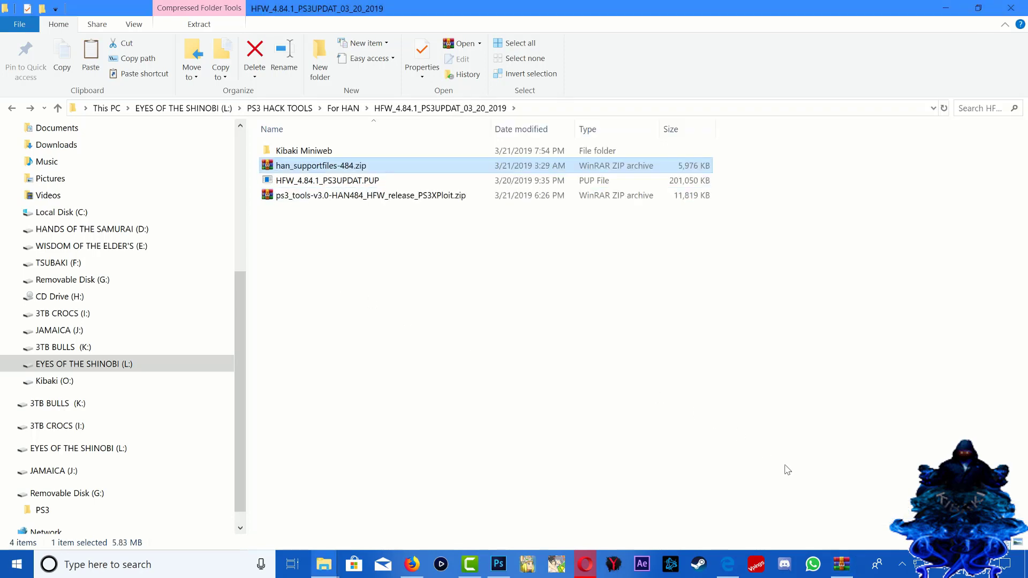
pyautogui.click(841, 564)
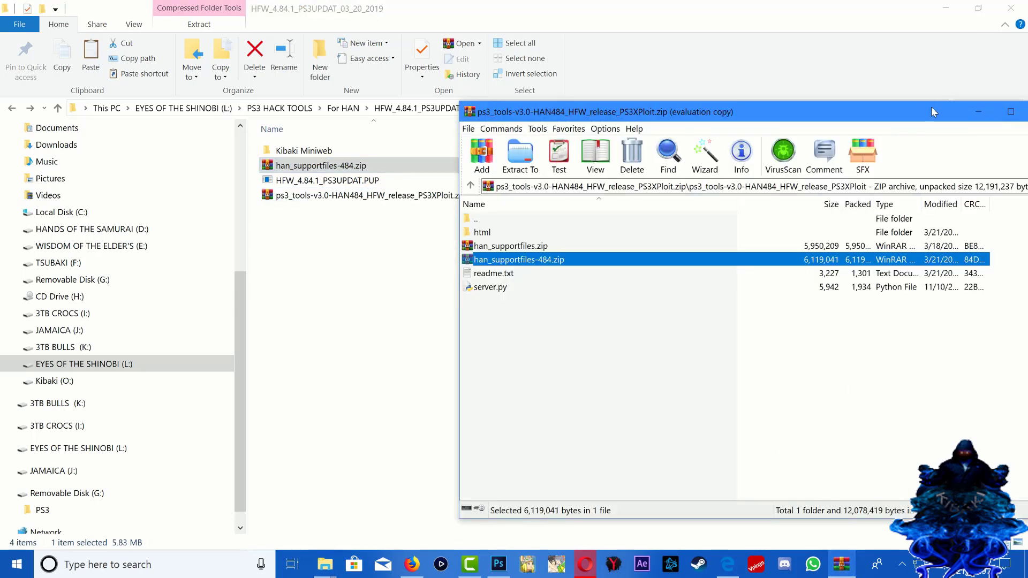
pyautogui.press('Escape')
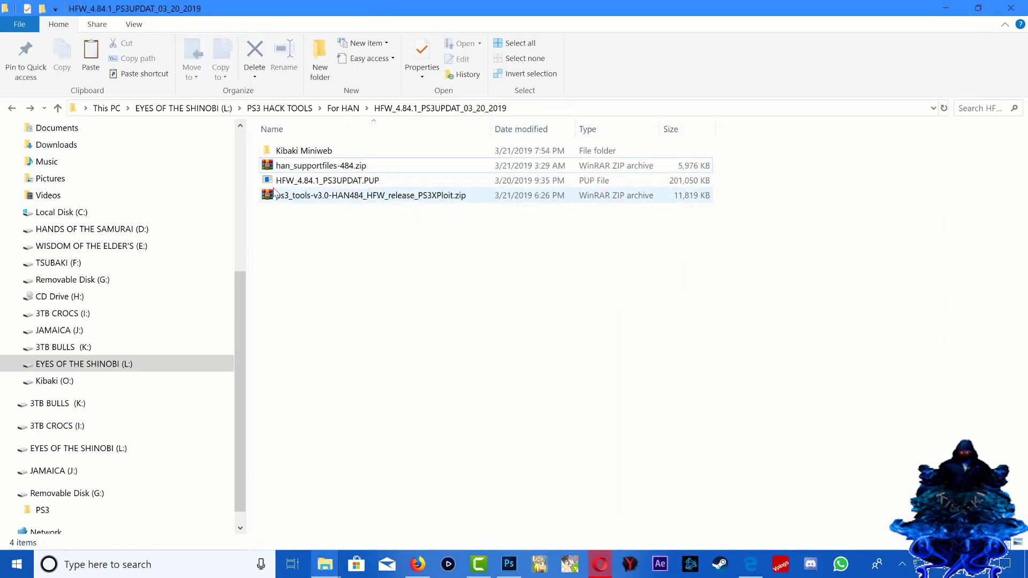
# Step: Extract han_supportfiles-484.zip into its own han_supportfiles-484 folder and open it
pyautogui.rightClick(309, 167)
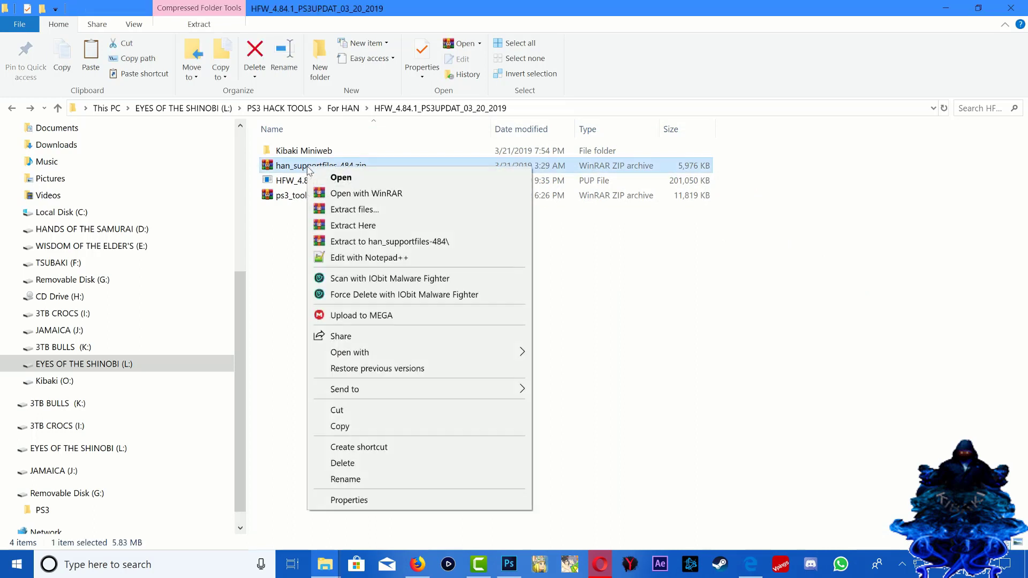
pyautogui.click(358, 242)
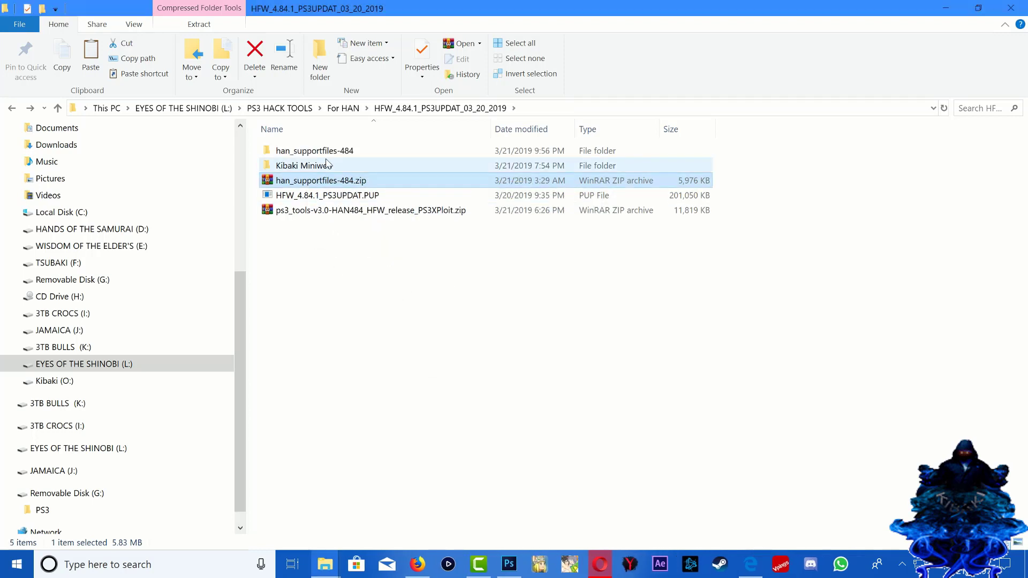
pyautogui.doubleClick(316, 153)
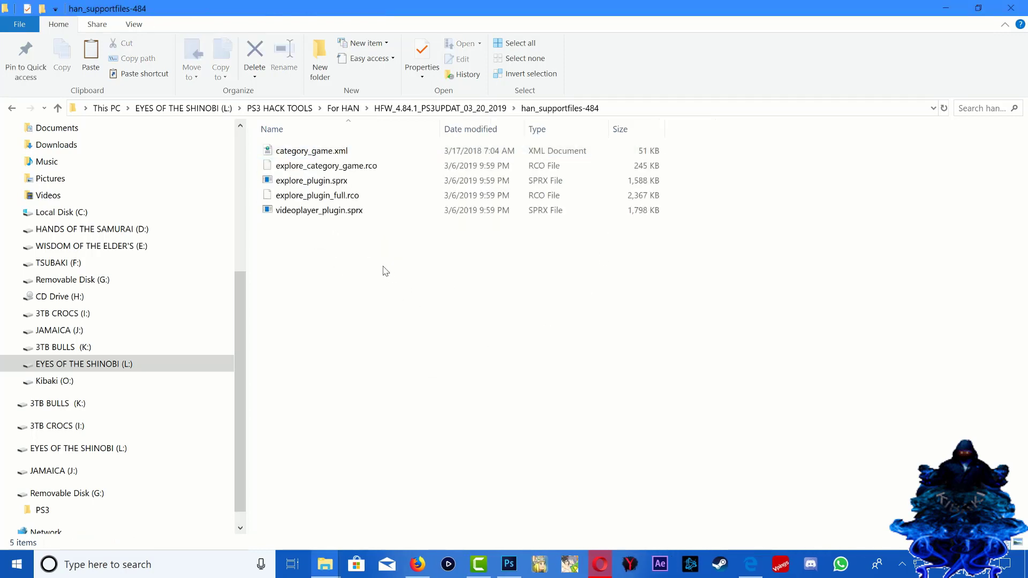
# Step: Copy the five support files and paste them onto the root of drive G:
pyautogui.moveTo(350, 261); pyautogui.dragTo(338, 155)
pyautogui.rightClick(338, 156)
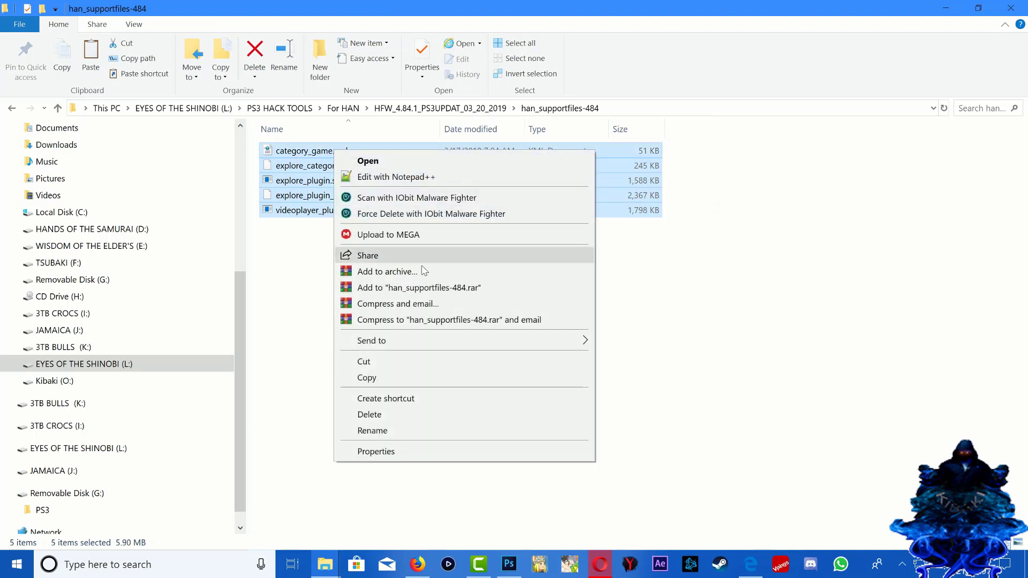
pyautogui.click(367, 378)
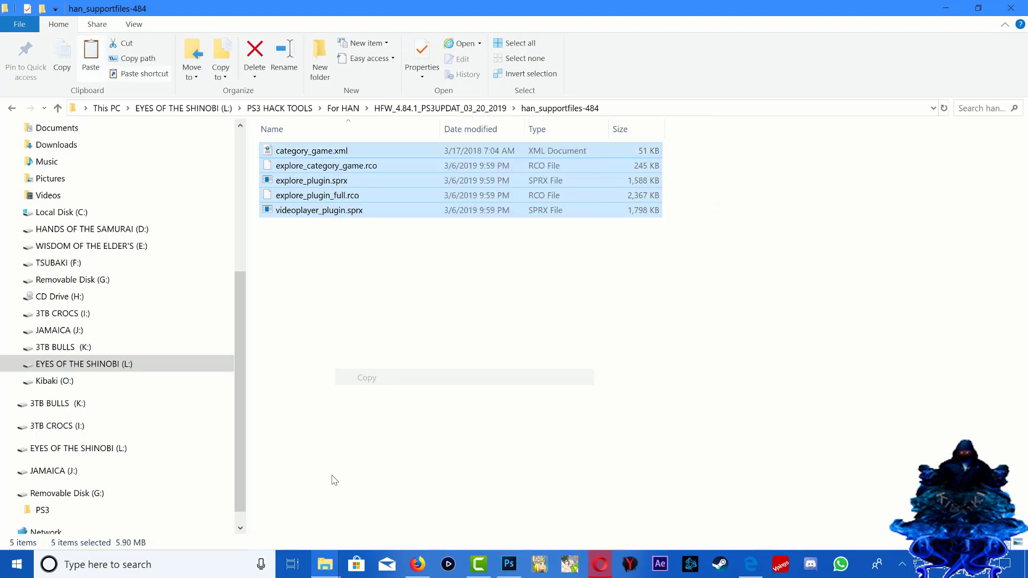
pyautogui.click(325, 564)
pyautogui.click(387, 517)
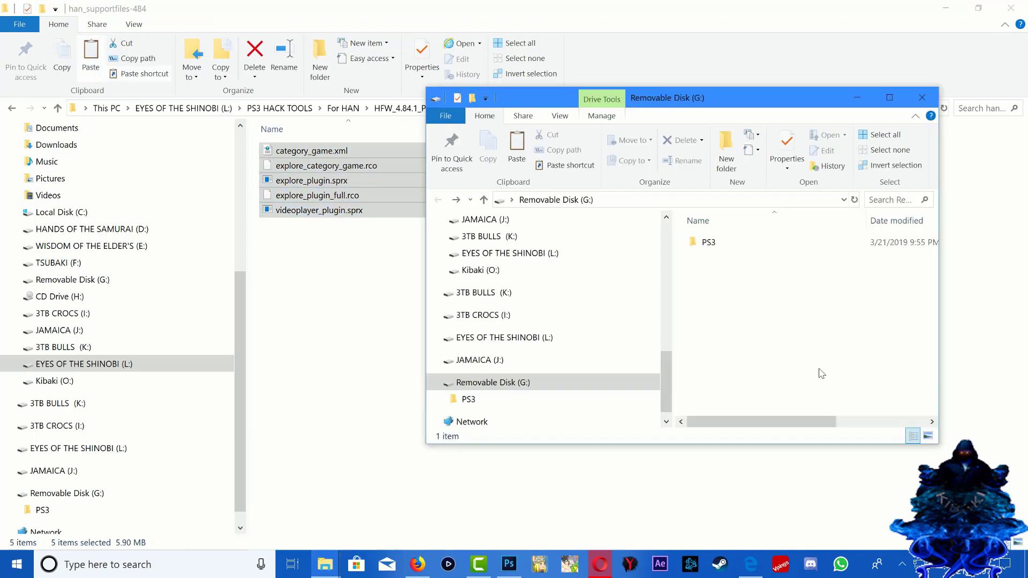
pyautogui.rightClick(778, 339)
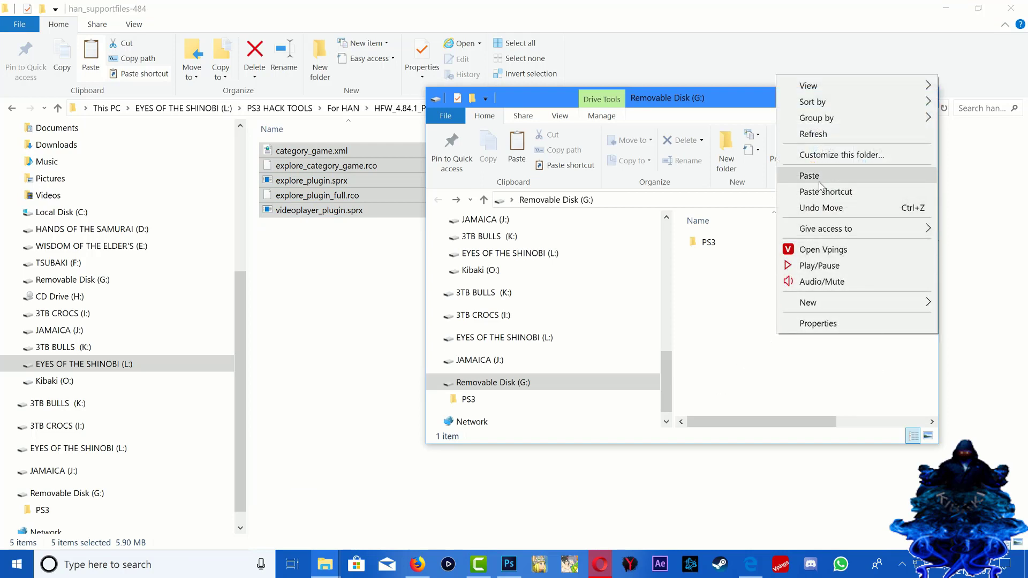
pyautogui.click(817, 178)
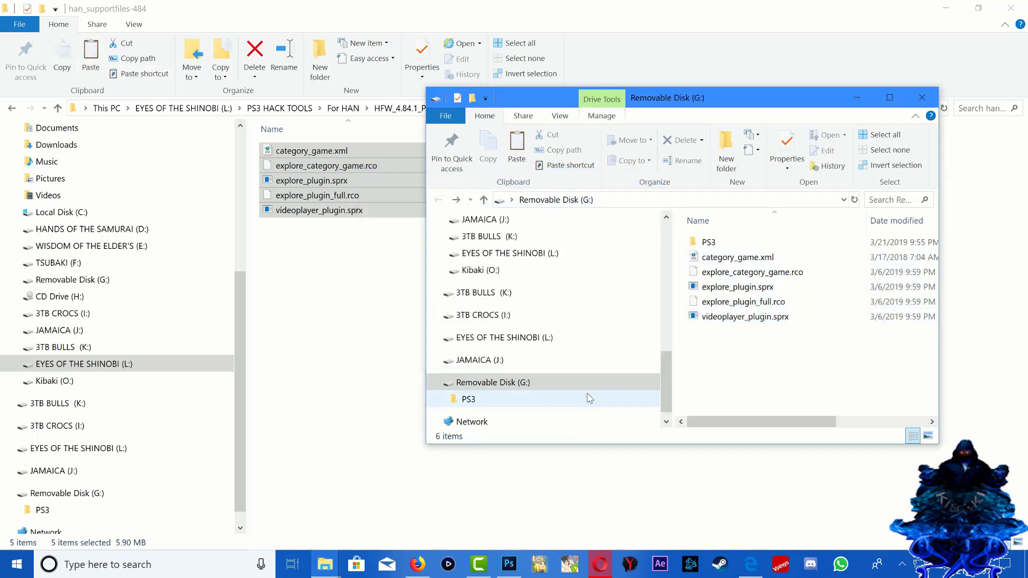
# Step: Safely eject Removable Disk (G:) and return to the HFW_4.84.1_PS3UPDAT_03_20_2019 folder
pyautogui.click(492, 388)
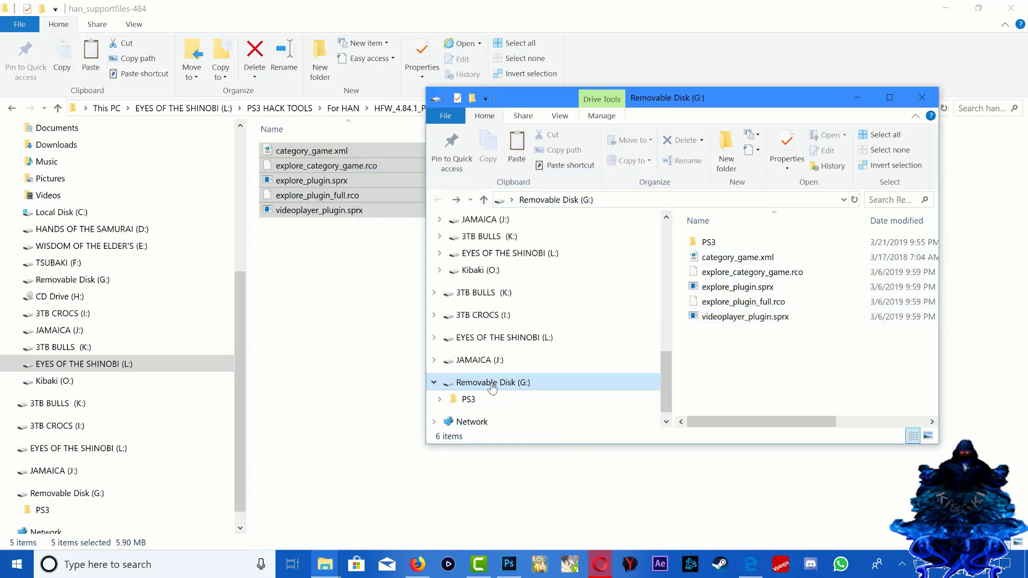
pyautogui.rightClick(492, 387)
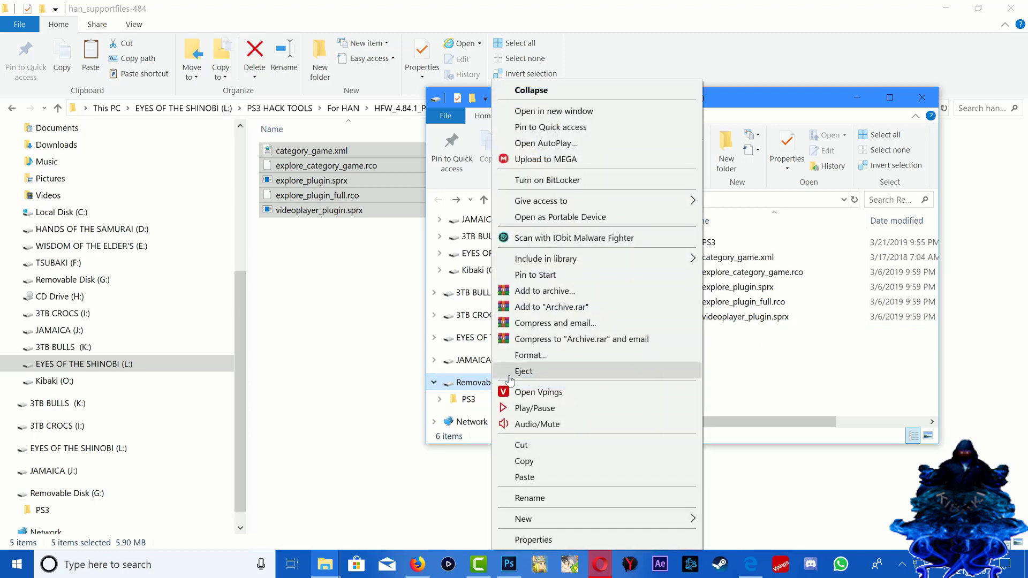
pyautogui.click(523, 369)
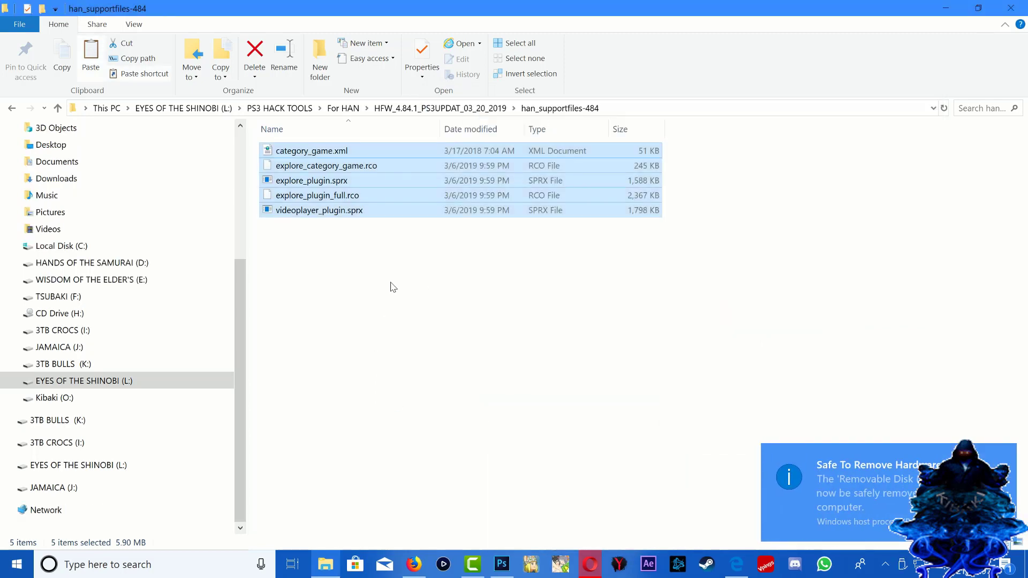
pyautogui.click(15, 110)
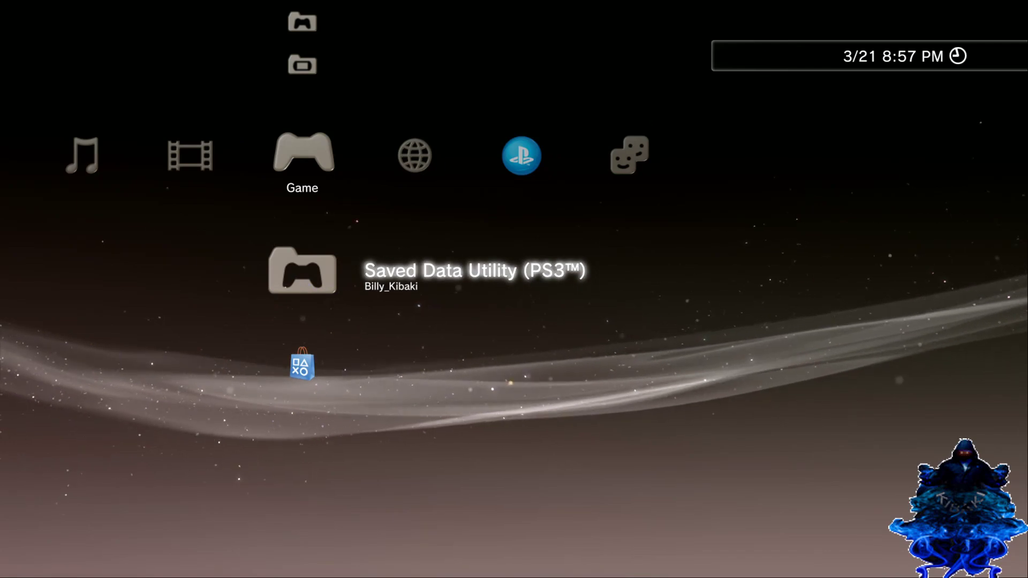
# Step: Browse across the XMB categories and reach the Settings category
pyautogui.press('Down')
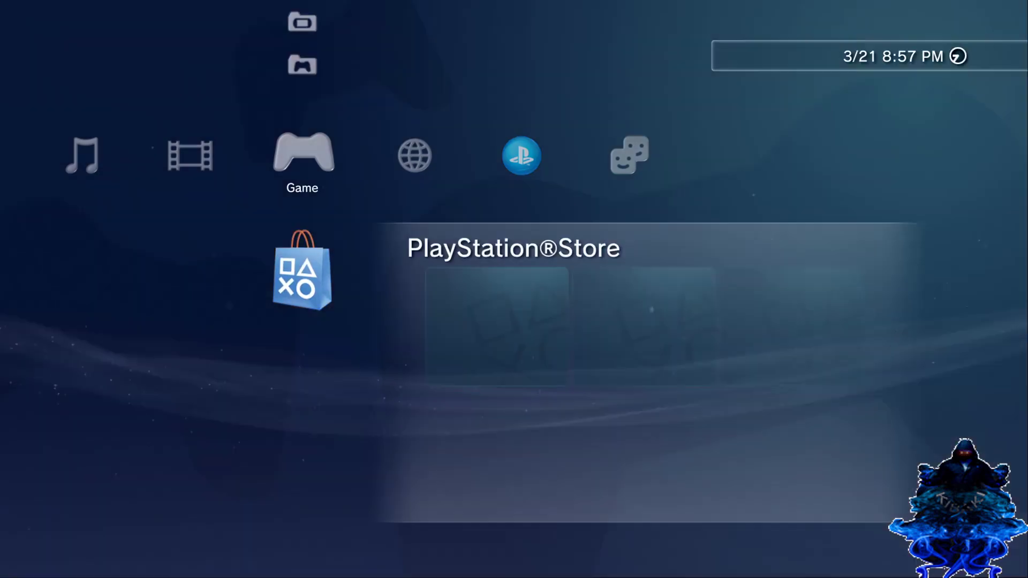
pyautogui.press('Up')
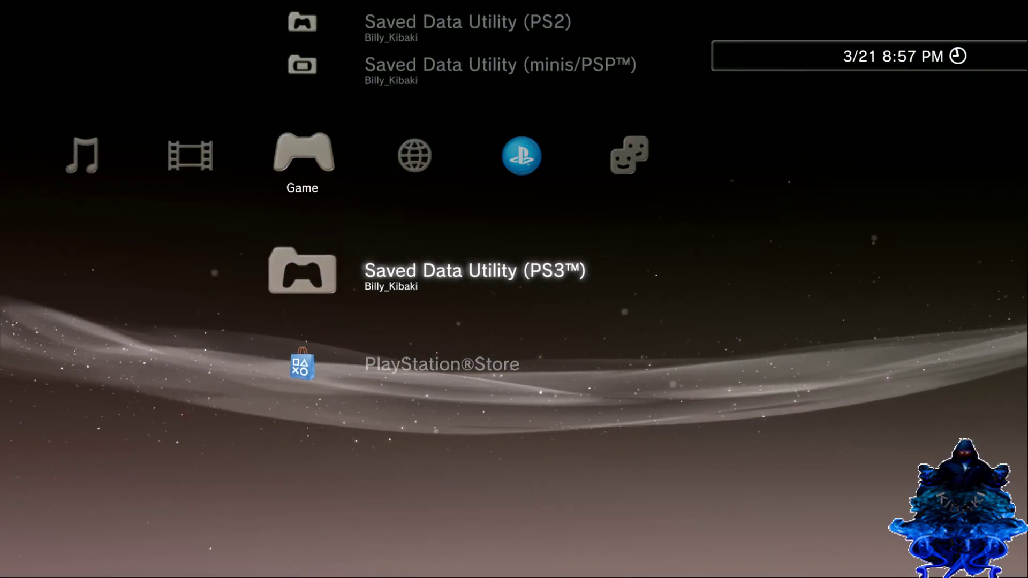
pyautogui.press('Up')
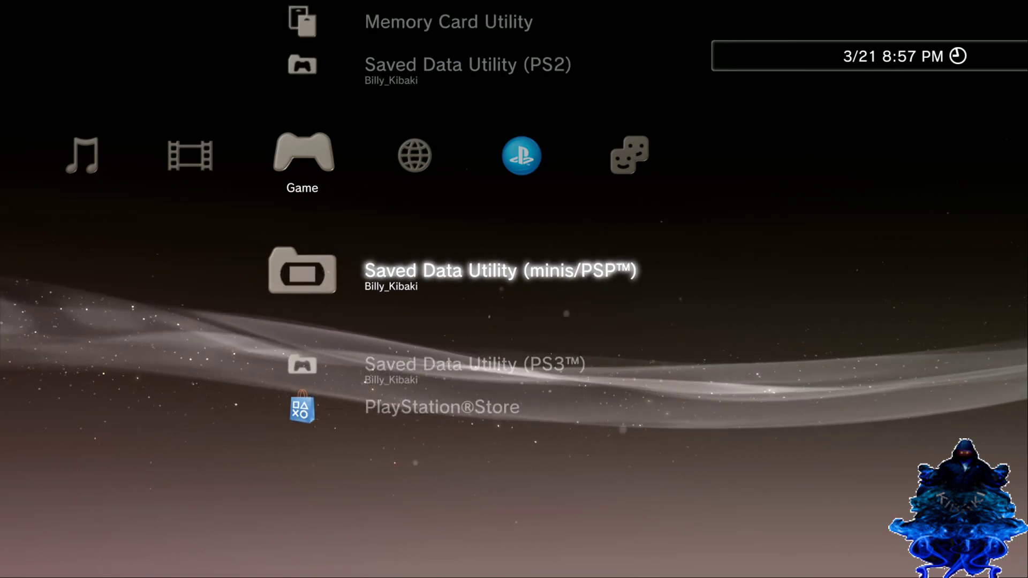
pyautogui.press('Left')
pyautogui.press('Down')
pyautogui.press('Right')
pyautogui.press('Right')
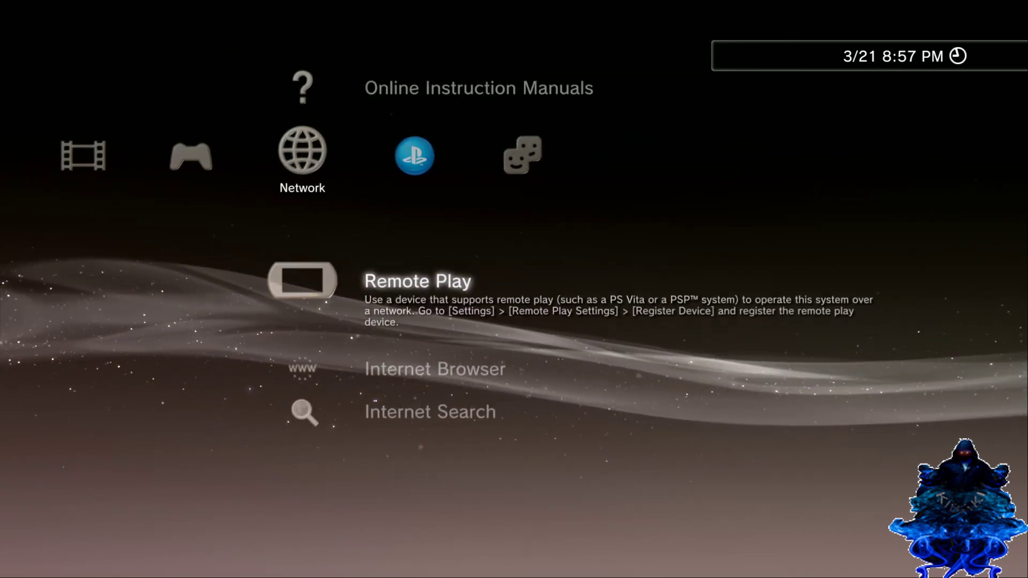
pyautogui.press('Left')
pyautogui.press('Right')
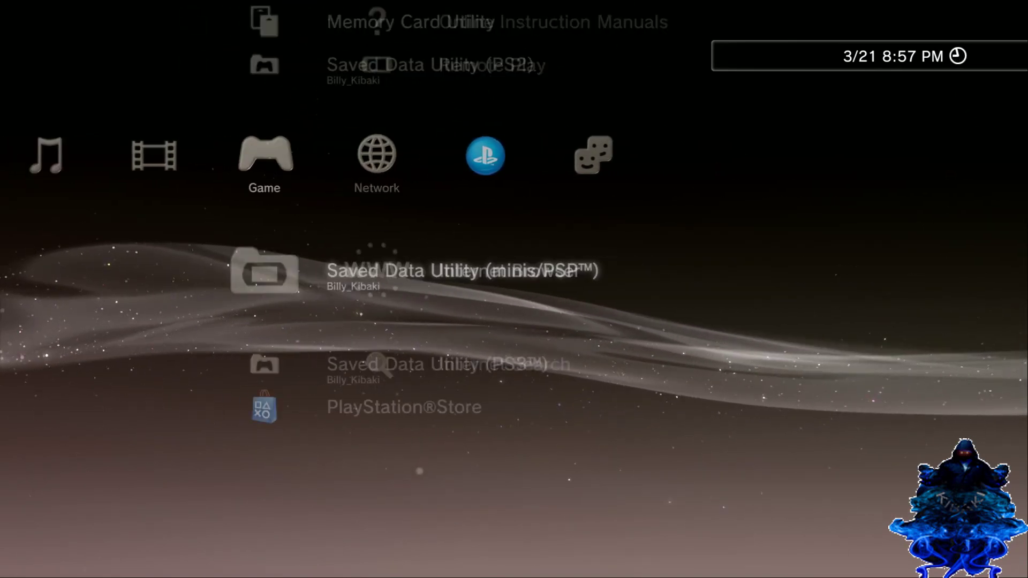
pyautogui.press('Left')
pyautogui.press('Down')
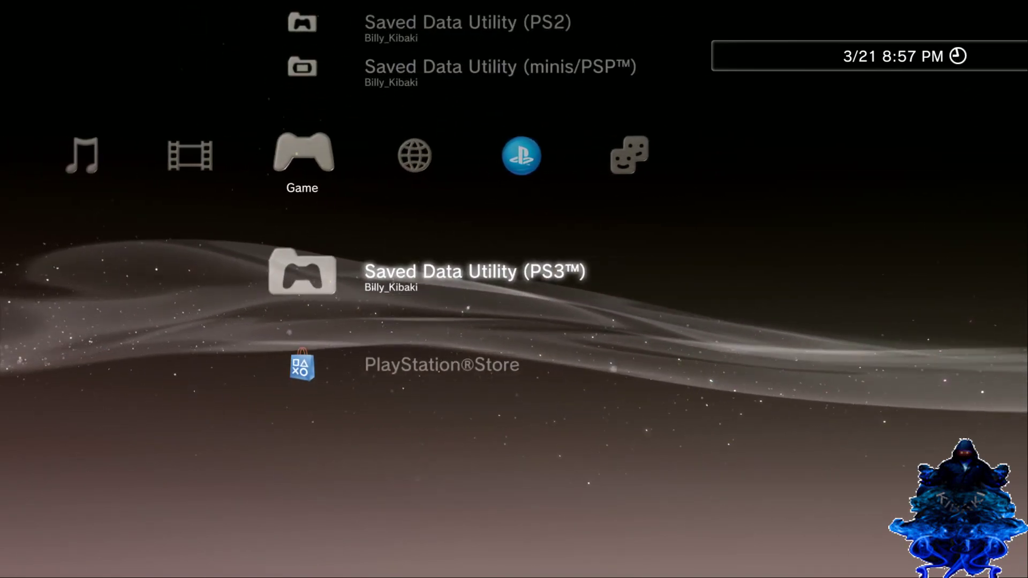
pyautogui.press('Left')
pyautogui.press('Left')
pyautogui.press('Left')
pyautogui.press('Left')
pyautogui.press('Left')
pyautogui.press('Right')
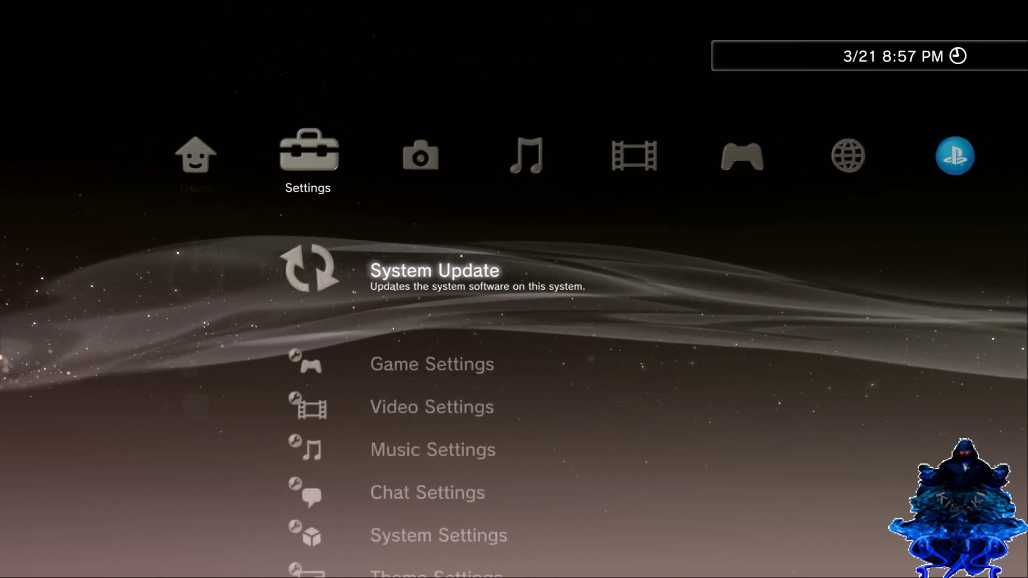
pyautogui.press('Down')
pyautogui.press('Down')
pyautogui.press('Down')
pyautogui.press('Down')
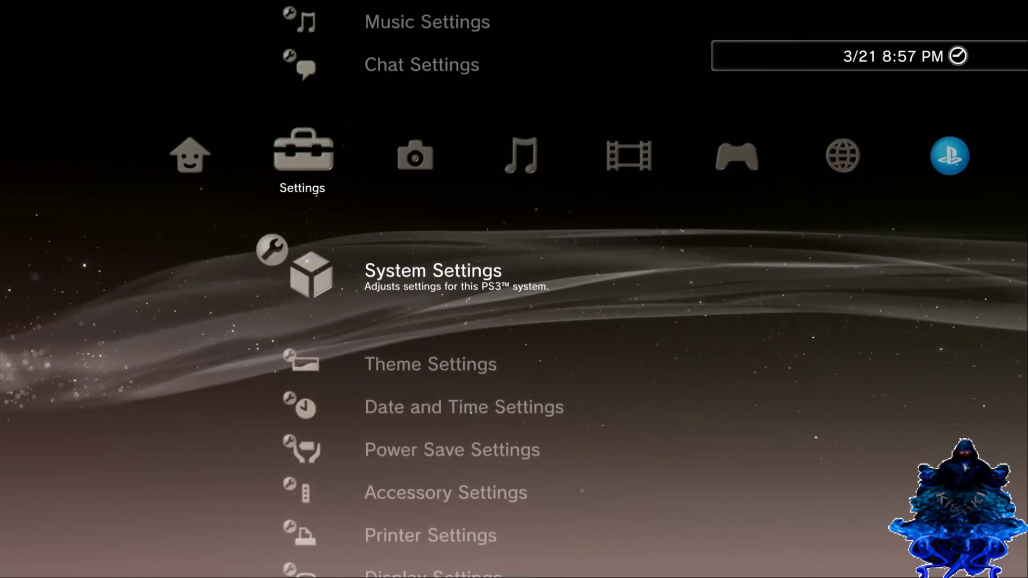
# Step: Check System Settings > System Information shows Version 4.84, then back out to System Update
pyautogui.press('Return')
pyautogui.press('Down')
pyautogui.press('Down')
pyautogui.press('Down')
pyautogui.press('Down')
pyautogui.press('Down')
pyautogui.press('Down')
pyautogui.press('Down')
pyautogui.press('Down')
pyautogui.press('Down')
pyautogui.press('Down')
pyautogui.press('Down')
pyautogui.press('Down')
pyautogui.press('Down')
pyautogui.press('Down')
pyautogui.press('Down')
pyautogui.press('Down')
pyautogui.press('Down')
pyautogui.press('Down')
pyautogui.press('Down')
pyautogui.press('Down')
pyautogui.press('Down')
pyautogui.press('Down')
pyautogui.press('Down')
pyautogui.press('Down')
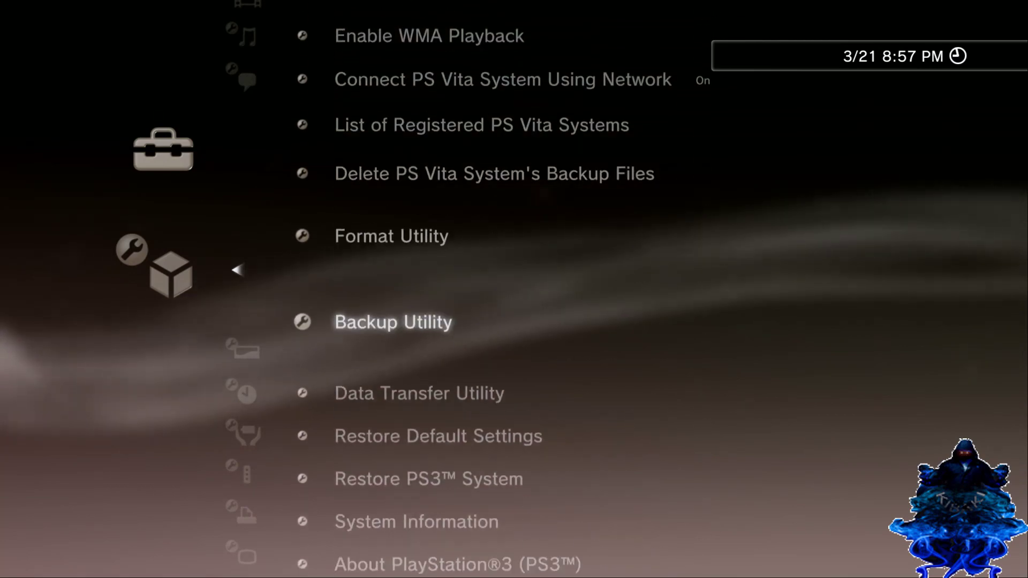
pyautogui.press('Up')
pyautogui.press('Return')
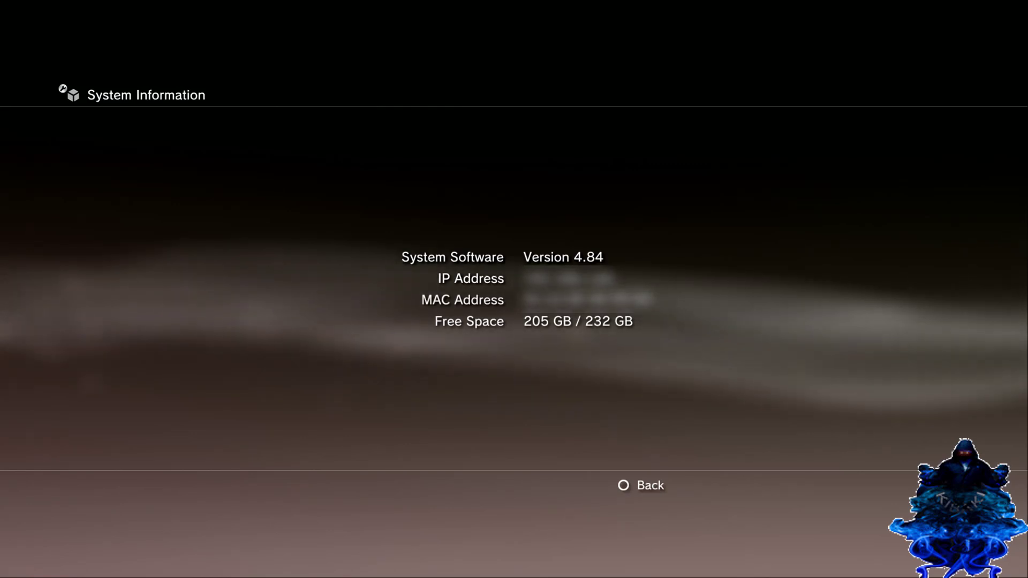
pyautogui.press('Escape')
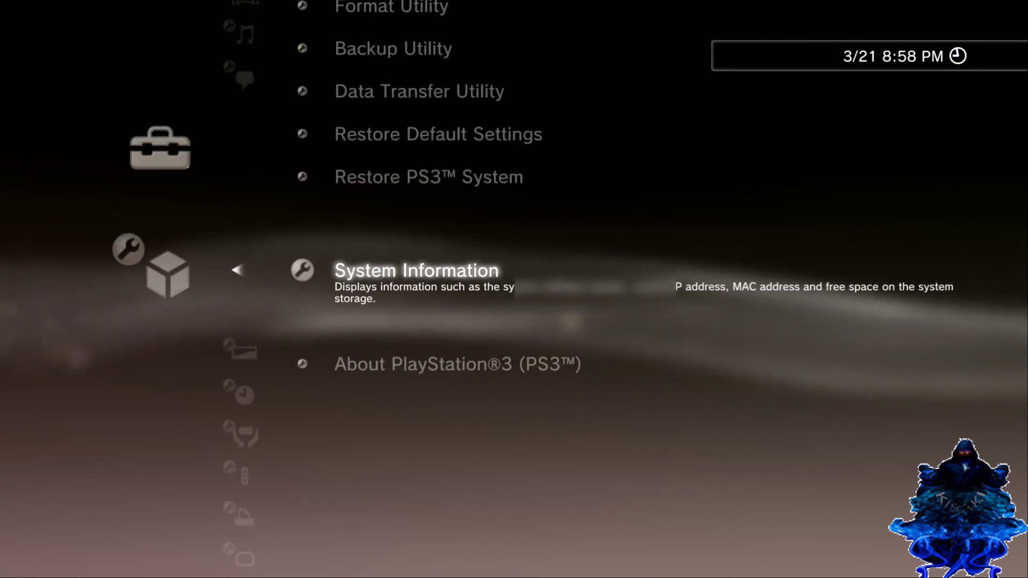
pyautogui.press('Up')
pyautogui.press('Up')
pyautogui.press('Up')
pyautogui.press('Up')
pyautogui.press('Up')
pyautogui.press('Up')
pyautogui.press('Escape')
pyautogui.press('Up')
pyautogui.press('Up')
pyautogui.press('Up')
pyautogui.press('Up')
pyautogui.press('Up')
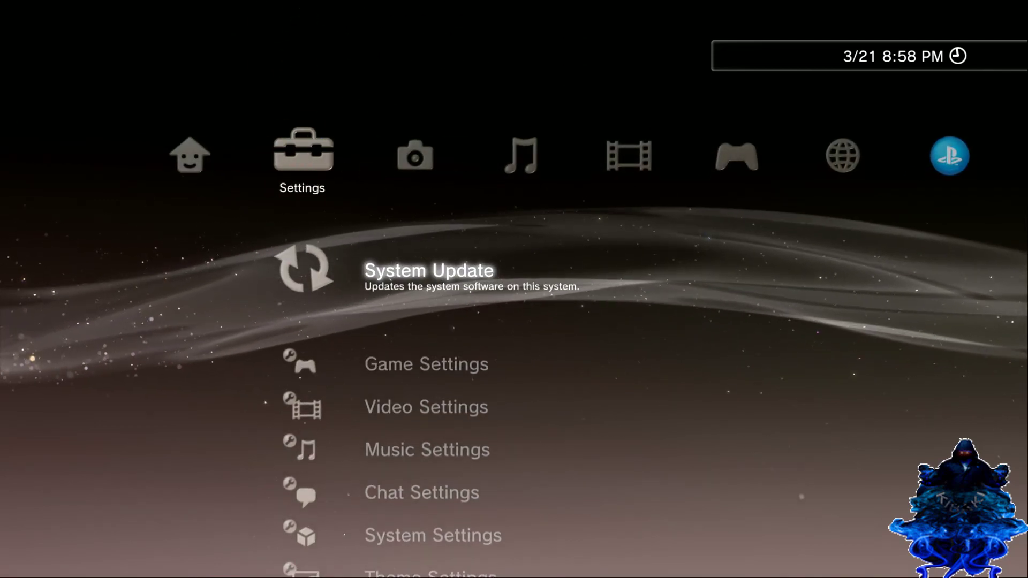
# Step: Run System Update via Storage Media and confirm installing the 4.84.1 HFW update
pyautogui.press('Return')
pyautogui.press('Down')
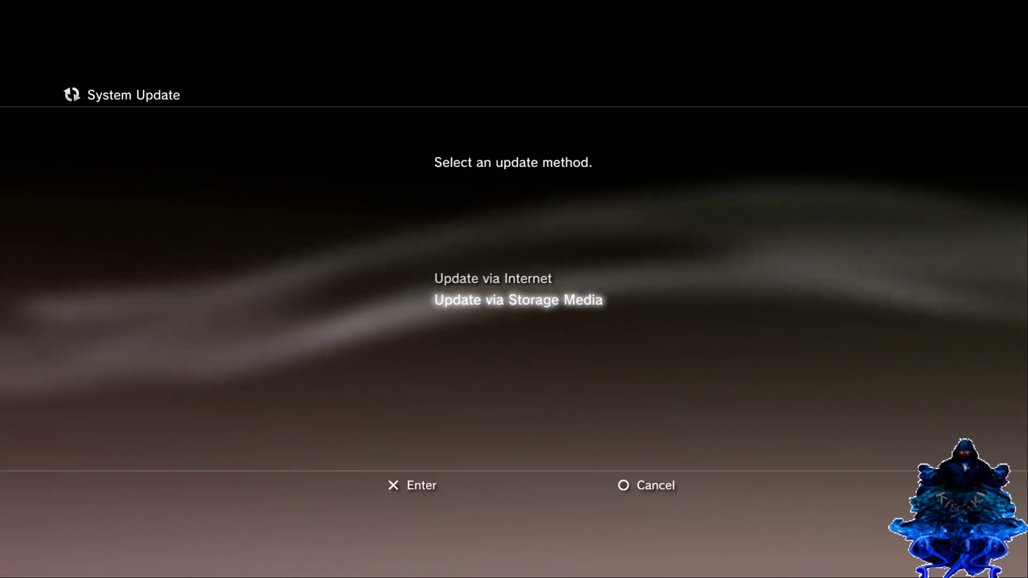
pyautogui.press('Return')
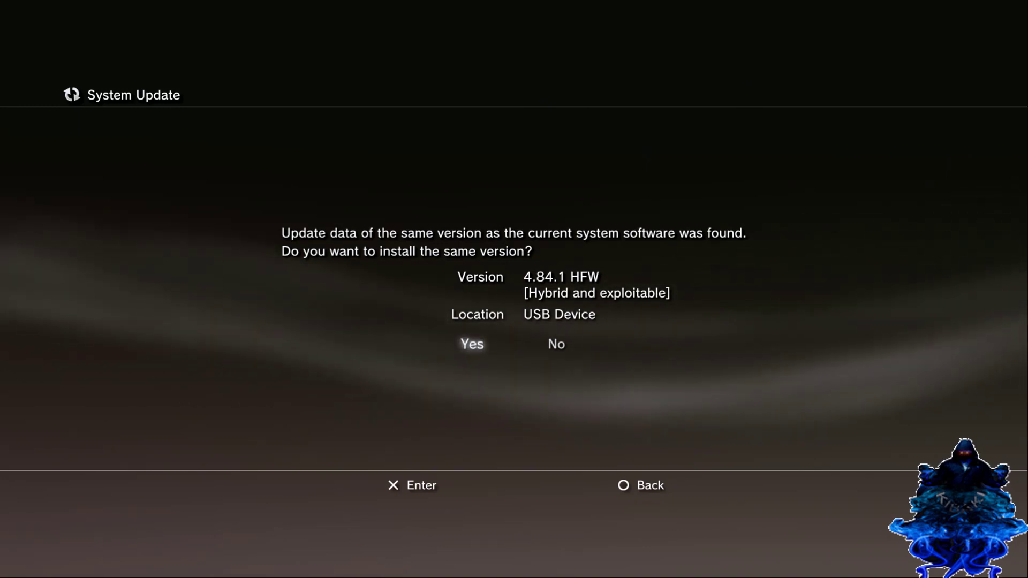
pyautogui.press('Return')
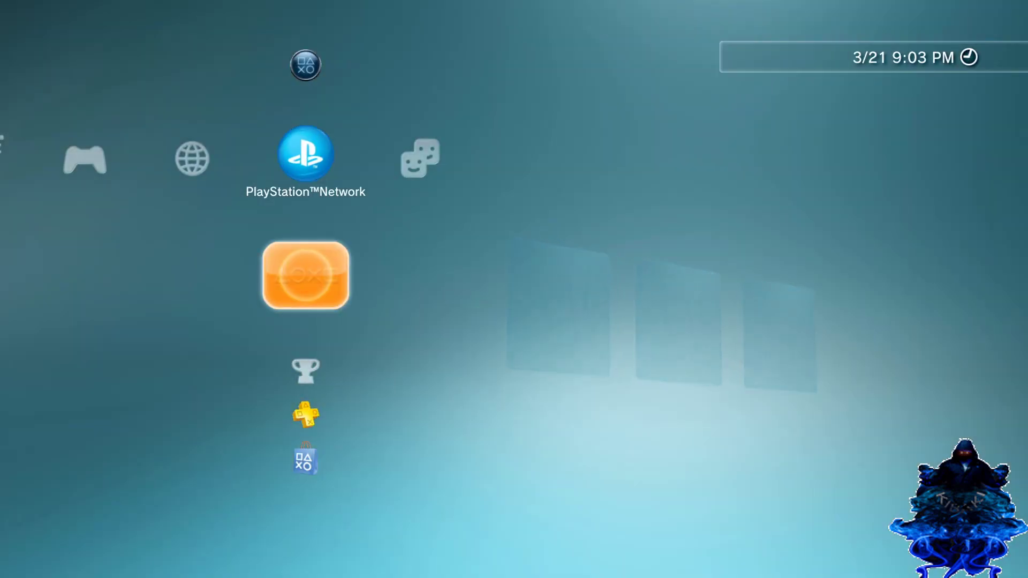
# Step: Recheck System Information for Version 4.84 after the update, then move to the Network category
pyautogui.press('Left')
pyautogui.press('Left')
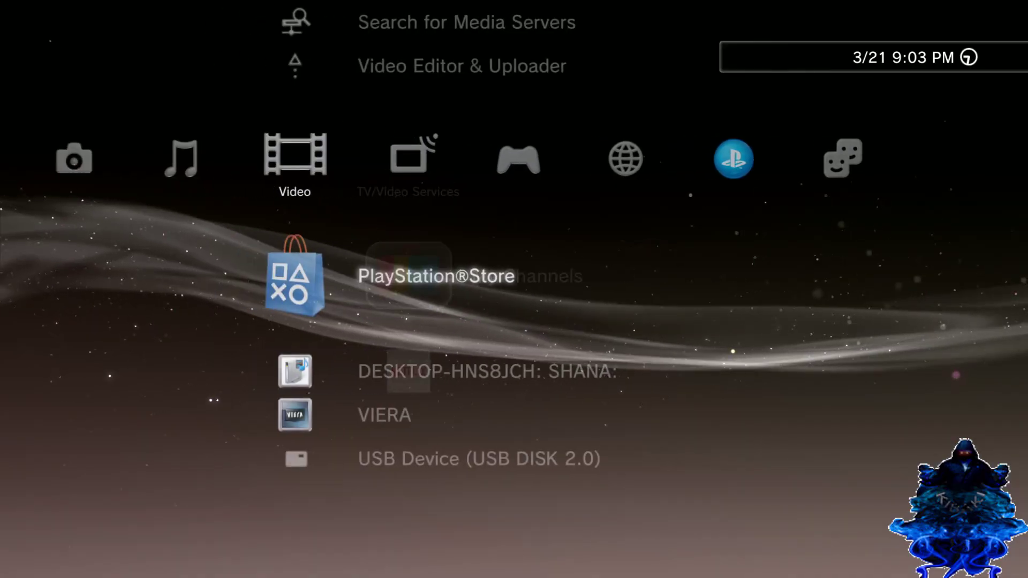
pyautogui.press('Left')
pyautogui.press('Left')
pyautogui.press('Left')
pyautogui.press('Down')
pyautogui.press('Down')
pyautogui.press('Down')
pyautogui.press('Down')
pyautogui.press('Return')
pyautogui.press('Down')
pyautogui.press('Down')
pyautogui.press('Down')
pyautogui.press('Down')
pyautogui.press('Down')
pyautogui.press('Down')
pyautogui.press('Down')
pyautogui.press('Down')
pyautogui.press('Down')
pyautogui.press('Down')
pyautogui.press('Down')
pyautogui.press('Down')
pyautogui.press('Down')
pyautogui.press('Down')
pyautogui.press('Down')
pyautogui.press('Down')
pyautogui.press('Down')
pyautogui.press('Down')
pyautogui.press('Down')
pyautogui.press('Down')
pyautogui.press('Up')
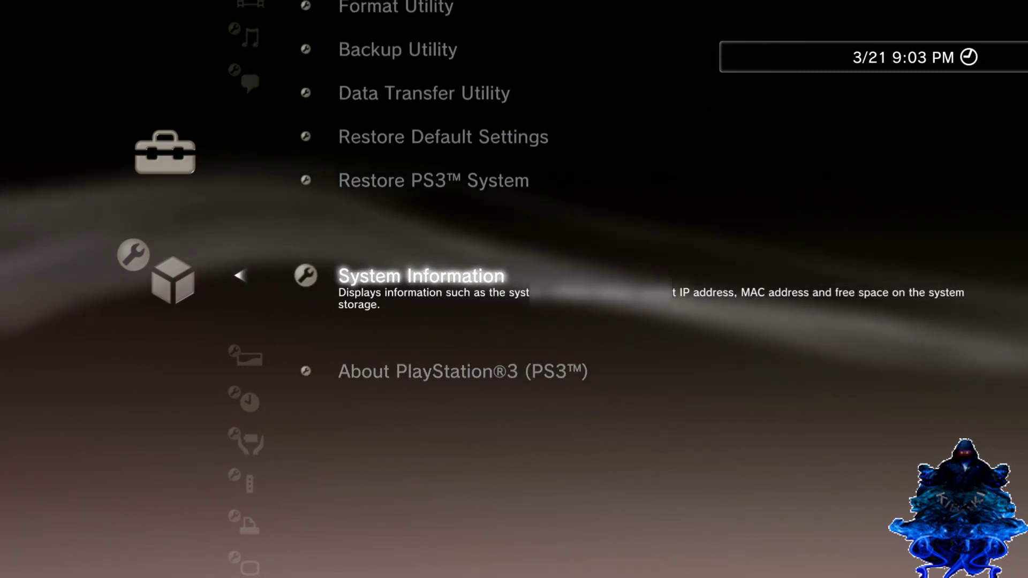
pyautogui.press('Return')
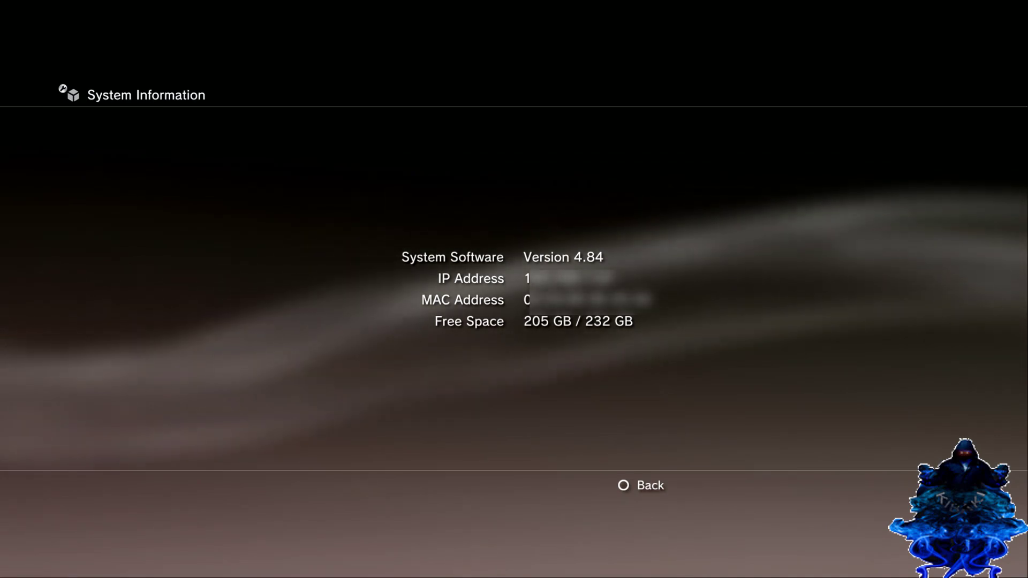
pyautogui.press('Escape')
pyautogui.press('Escape')
pyautogui.press('Right')
pyautogui.press('Right')
pyautogui.press('Right')
pyautogui.press('Right')
pyautogui.press('Right')
pyautogui.press('Right')
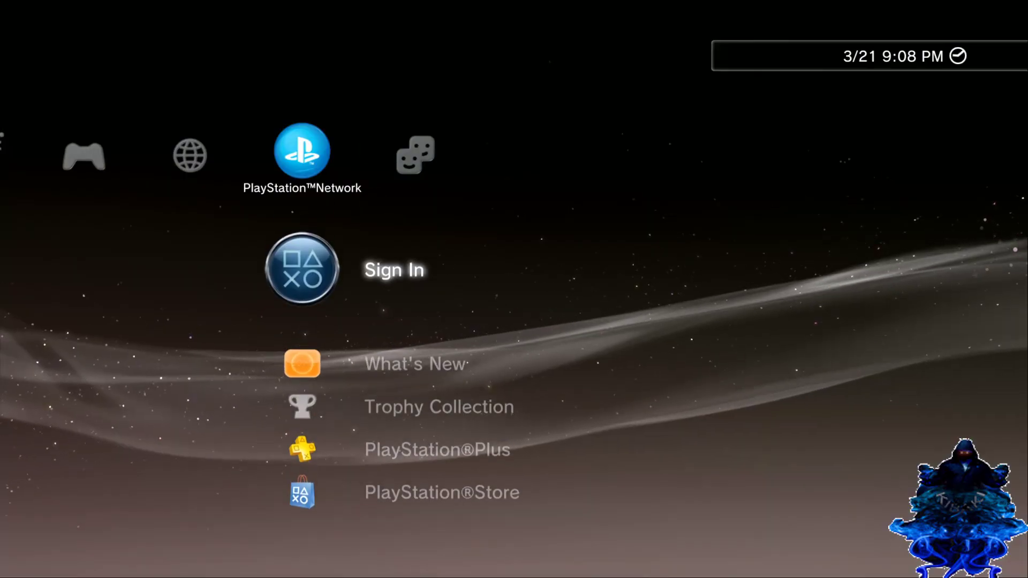
pyautogui.press('Left')
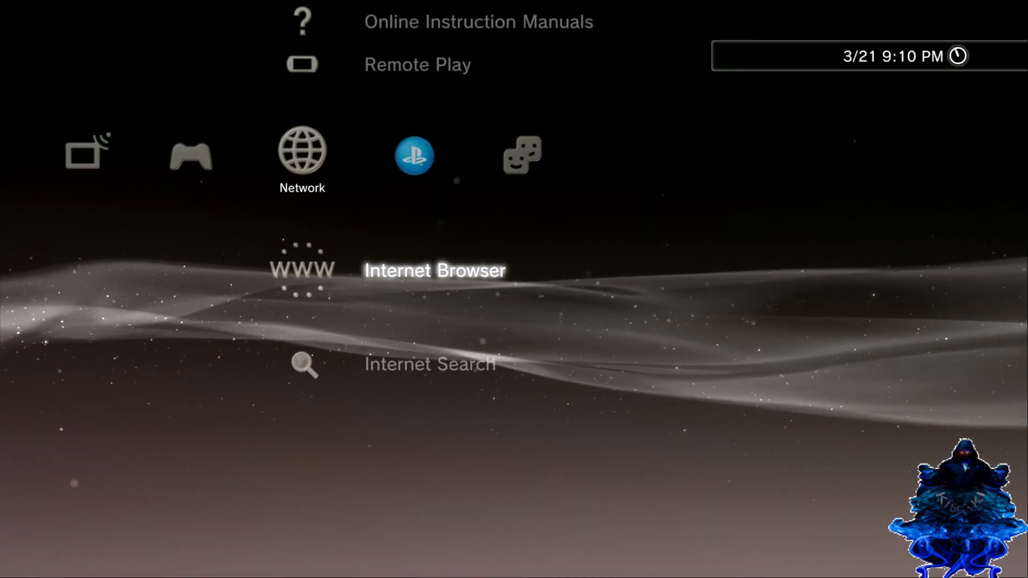
# Step: Launch the Internet Browser and set Tools > Home Page to Use Blank Page
pyautogui.press('Return')
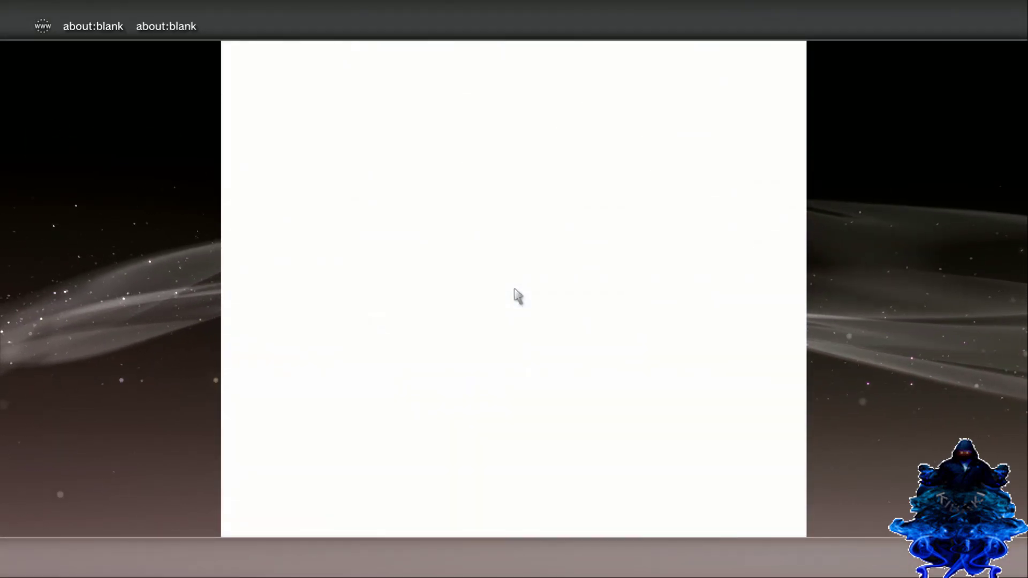
pyautogui.press('Menu')
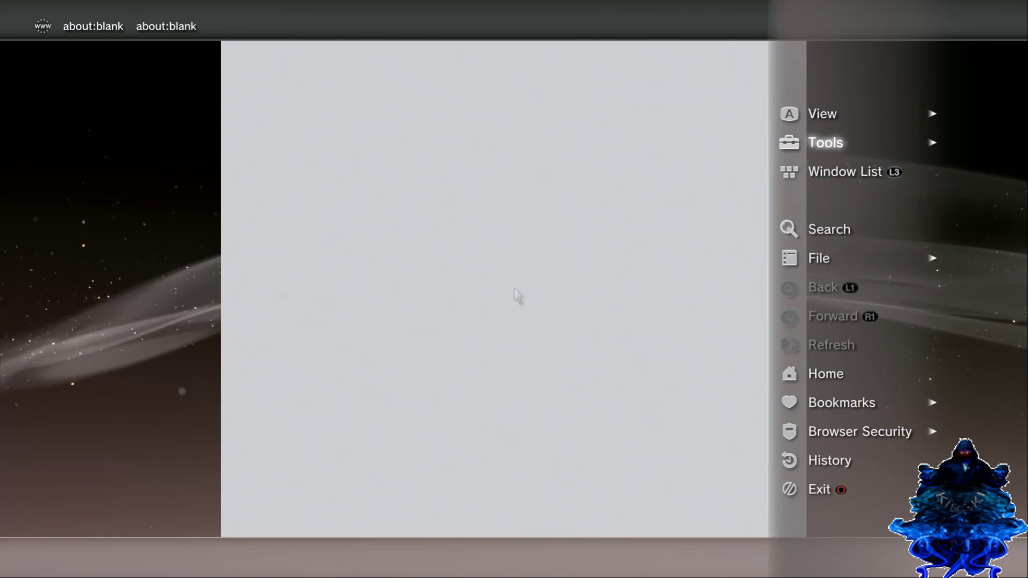
pyautogui.press('Return')
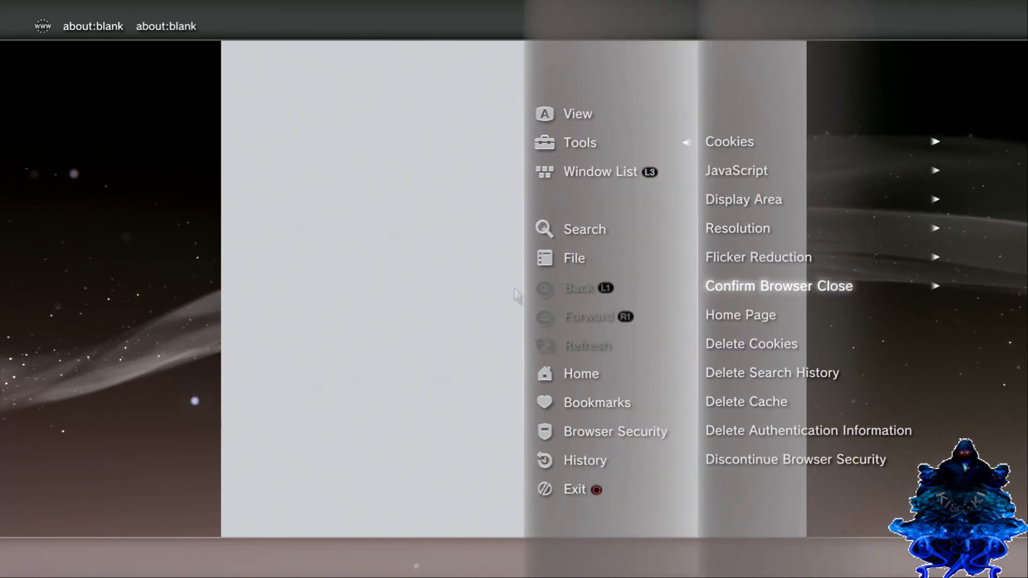
pyautogui.press('Return')
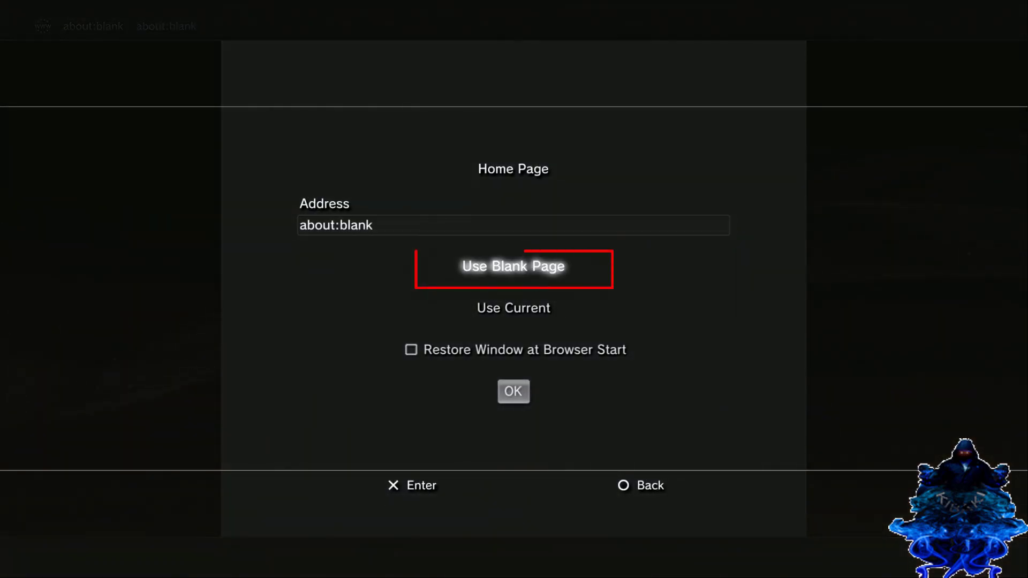
pyautogui.press('Down')
pyautogui.press('Down')
pyautogui.press('Return')
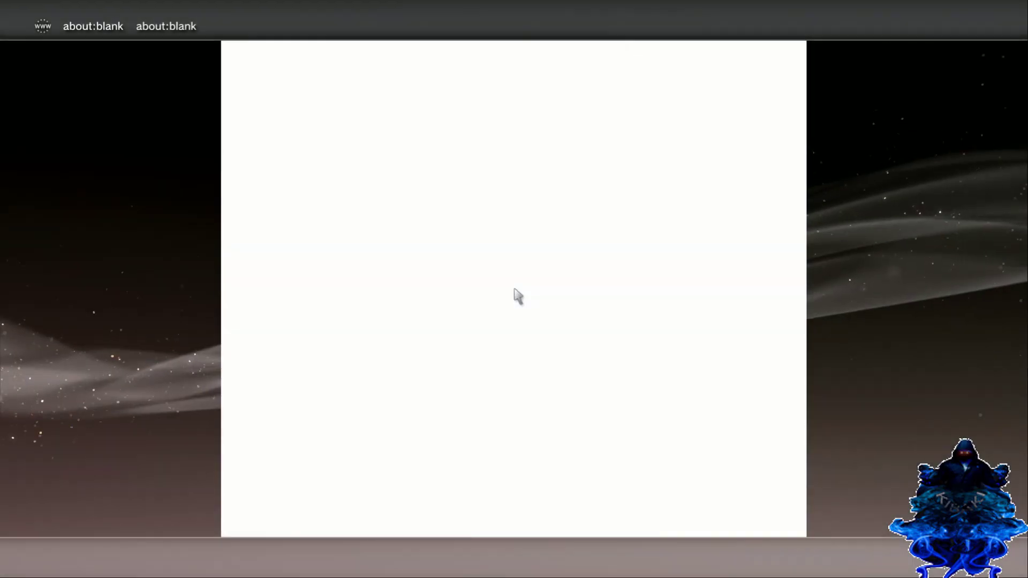
# Step: Close the browser and relaunch it to confirm it opens on about:blank
pyautogui.press('Escape')
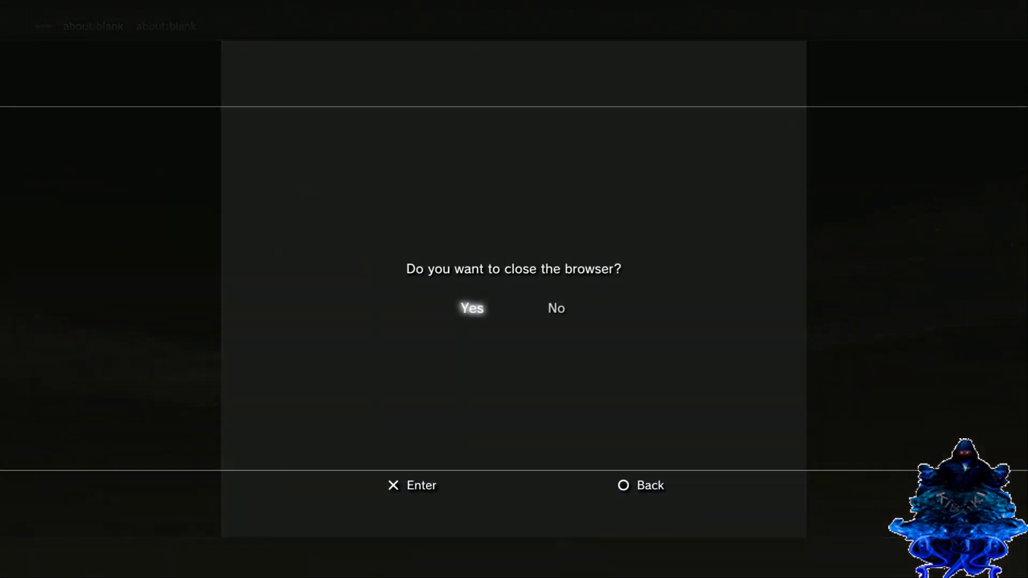
pyautogui.press('Return')
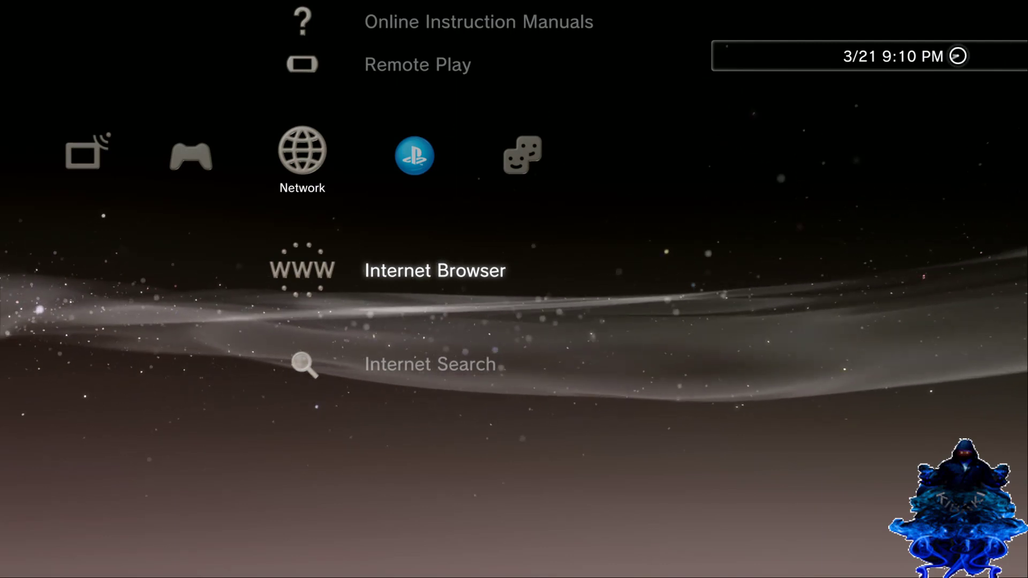
pyautogui.press('Return')
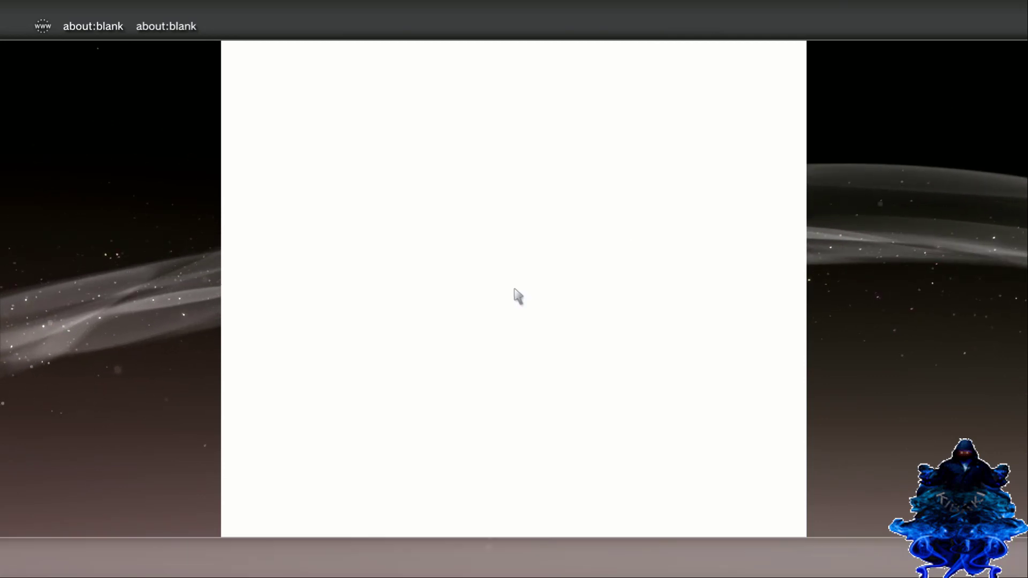
# Step: In the Kibaki Miniweb folder, set miniweb.exe's compatibility to Run this program as an administrator
pyautogui.press('Escape')
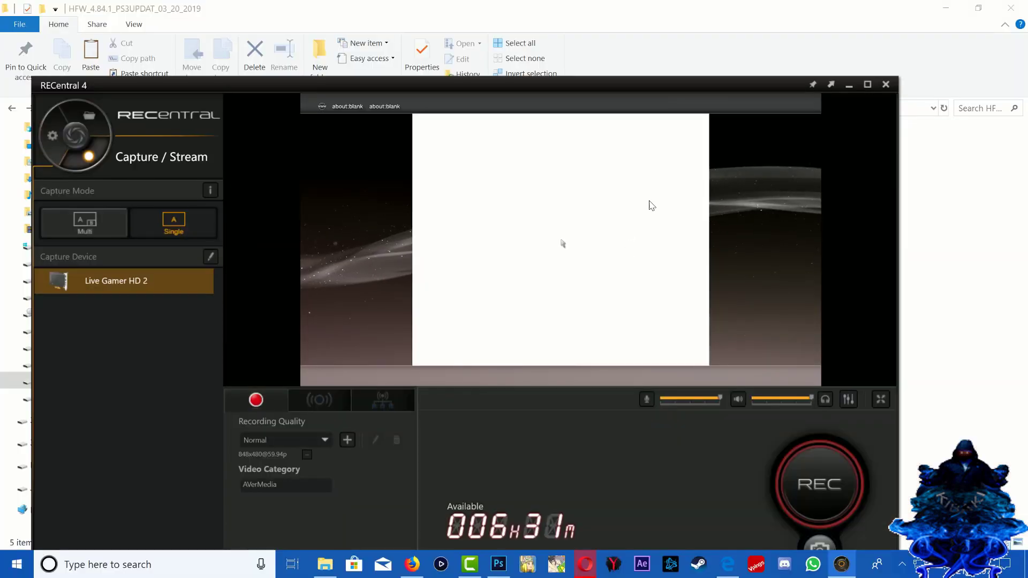
pyautogui.click(634, 37)
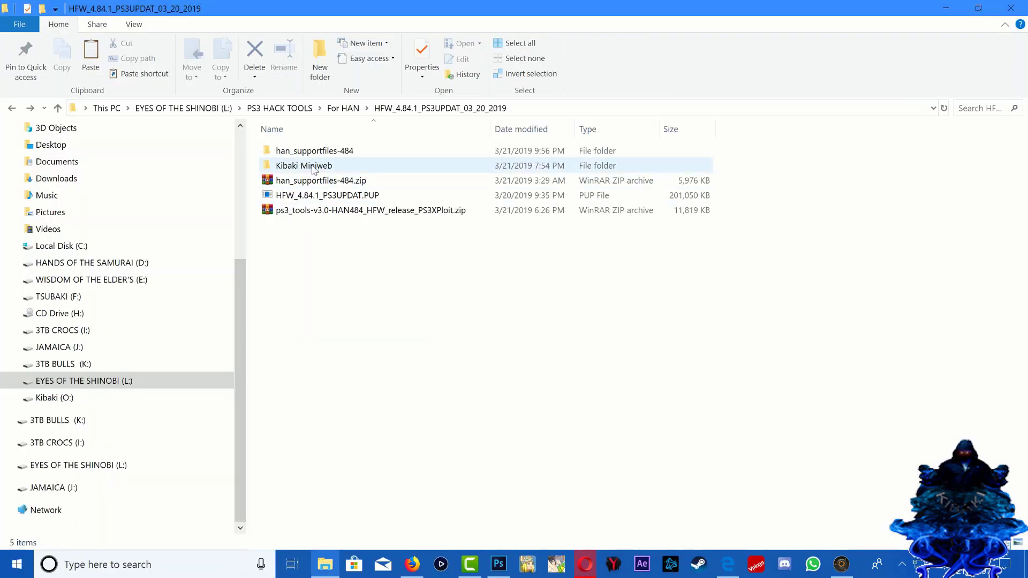
pyautogui.moveTo(299, 168)
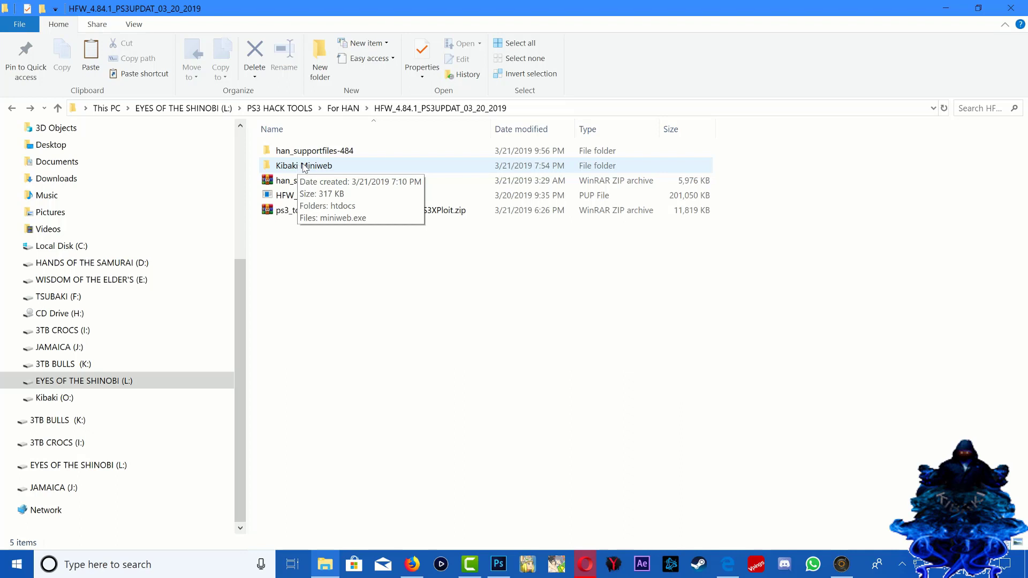
pyautogui.doubleClick(305, 167)
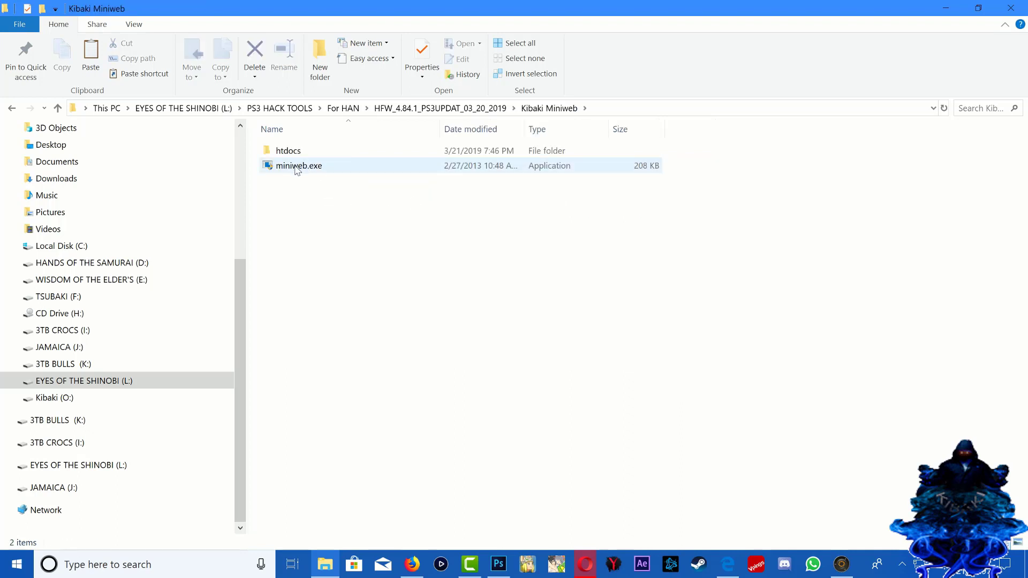
pyautogui.rightClick(297, 170)
pyautogui.click(330, 540)
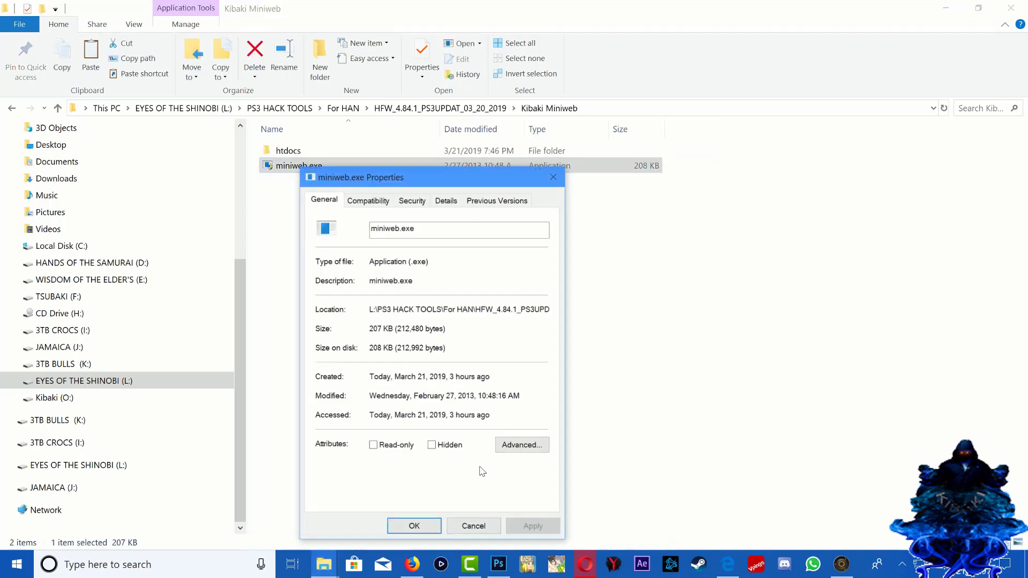
pyautogui.click(370, 201)
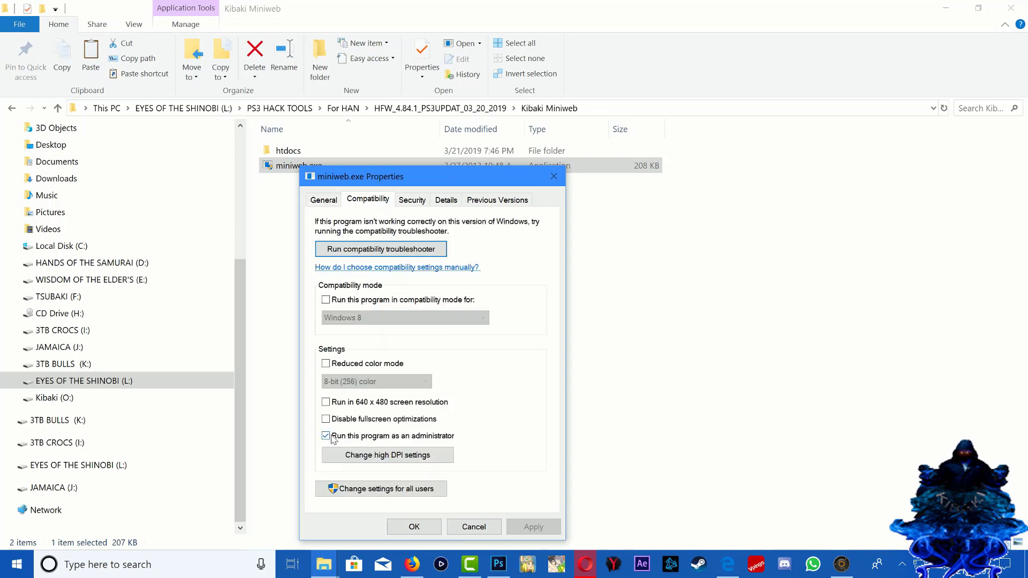
pyautogui.click(430, 531)
pyautogui.click(342, 301)
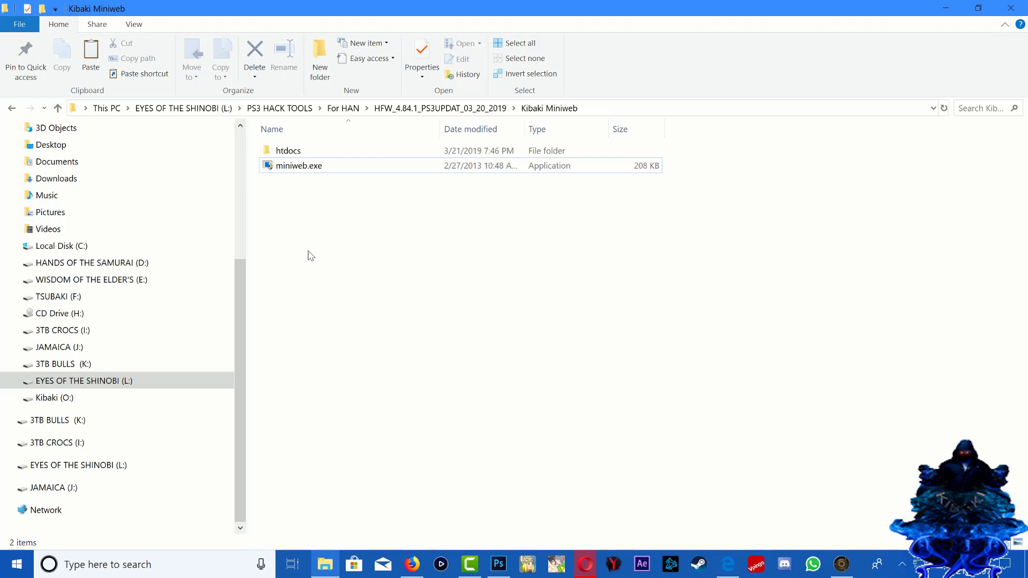
# Step: Start miniweb.exe with admin rights so the server listens on 192.168.1.66:8000
pyautogui.rightClick(299, 167)
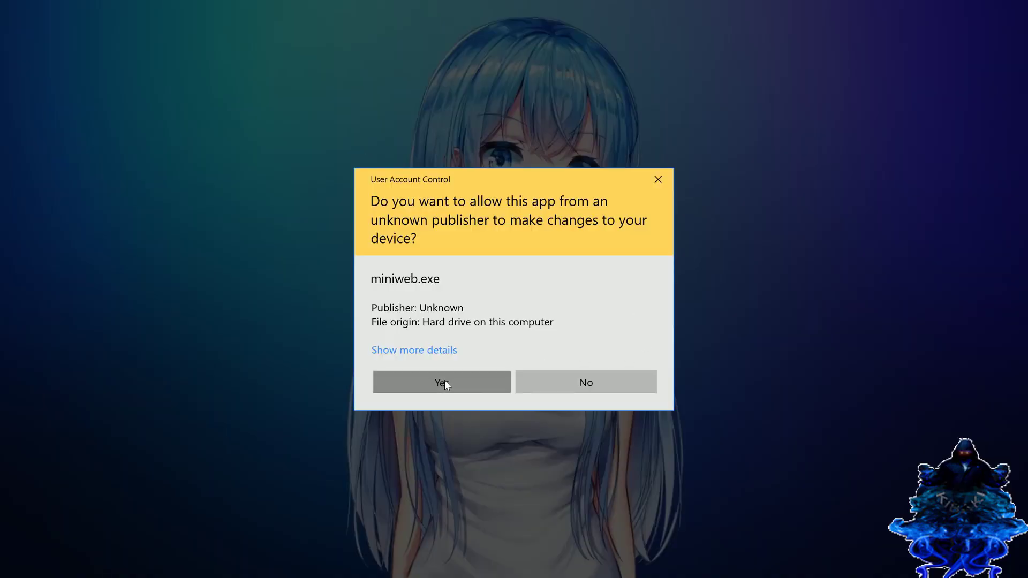
pyautogui.click(443, 382)
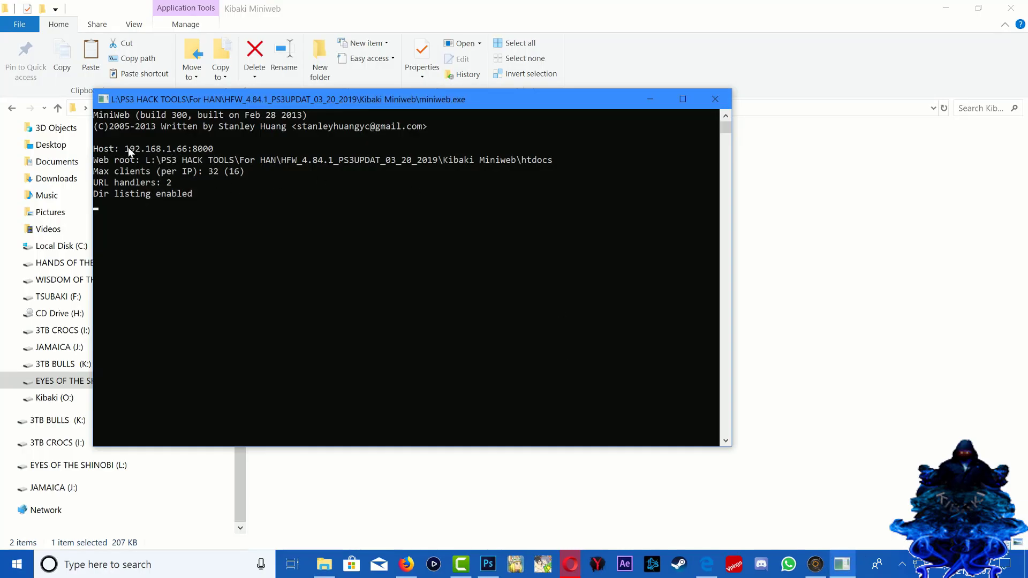
pyautogui.moveTo(221, 103); pyautogui.dragTo(242, 43)
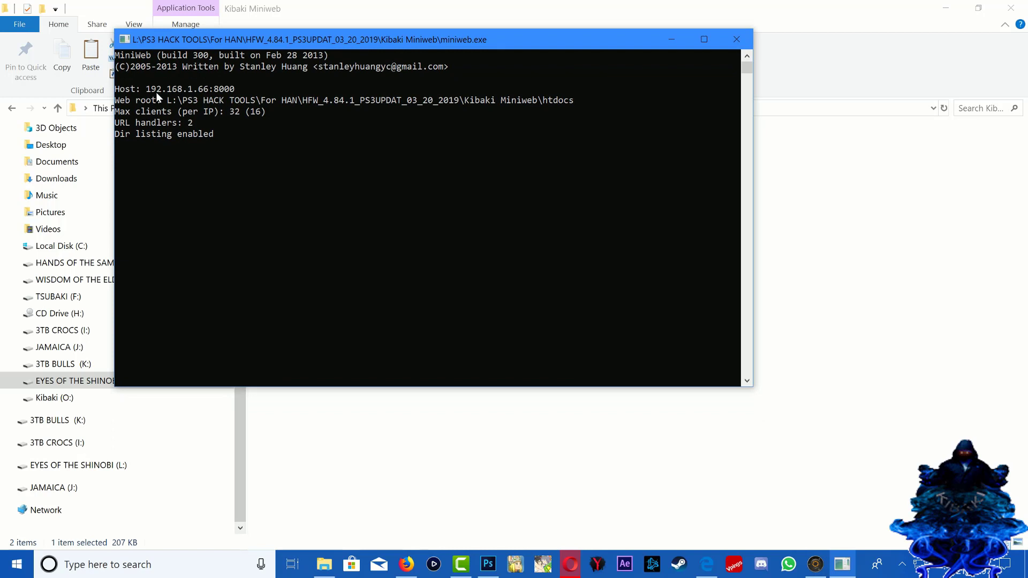
pyautogui.click(815, 565)
pyautogui.moveTo(383, 49); pyautogui.dragTo(387, 28)
pyautogui.click(821, 142)
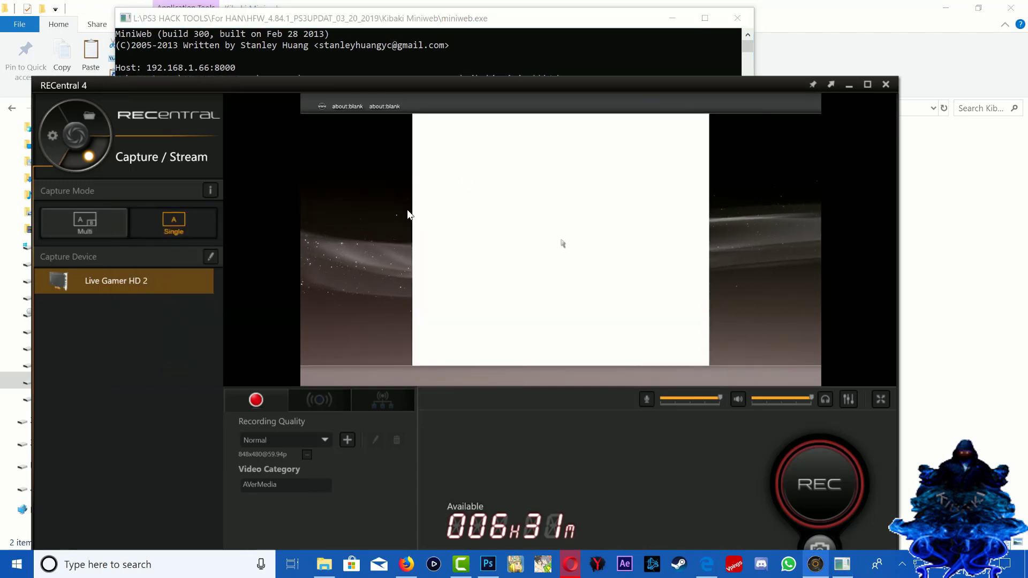
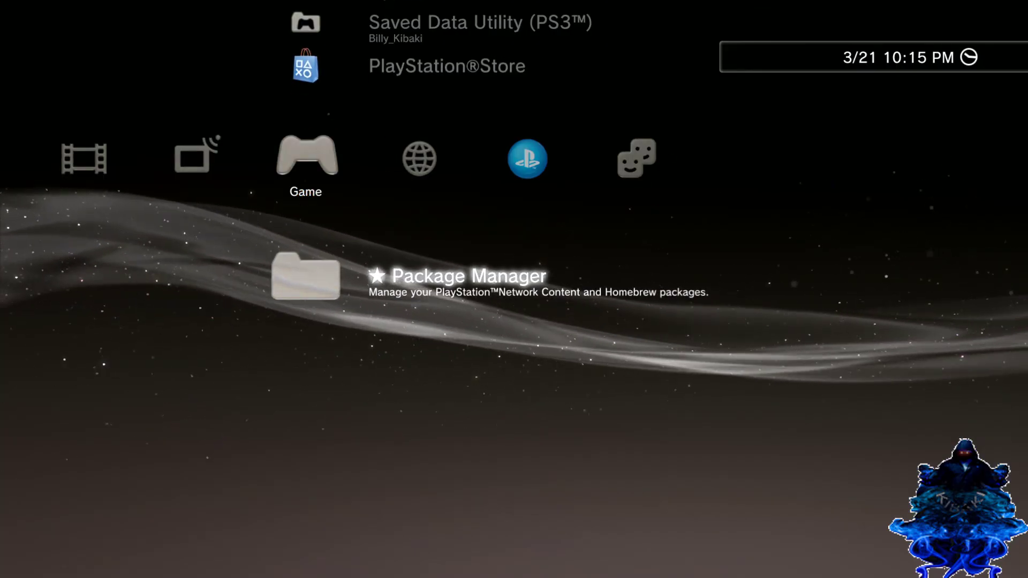
# Step: Inspect Package Manager's Install Package Files locations, Standard and PS3 System Storage, then leave it
pyautogui.press('Up')
pyautogui.press('Down')
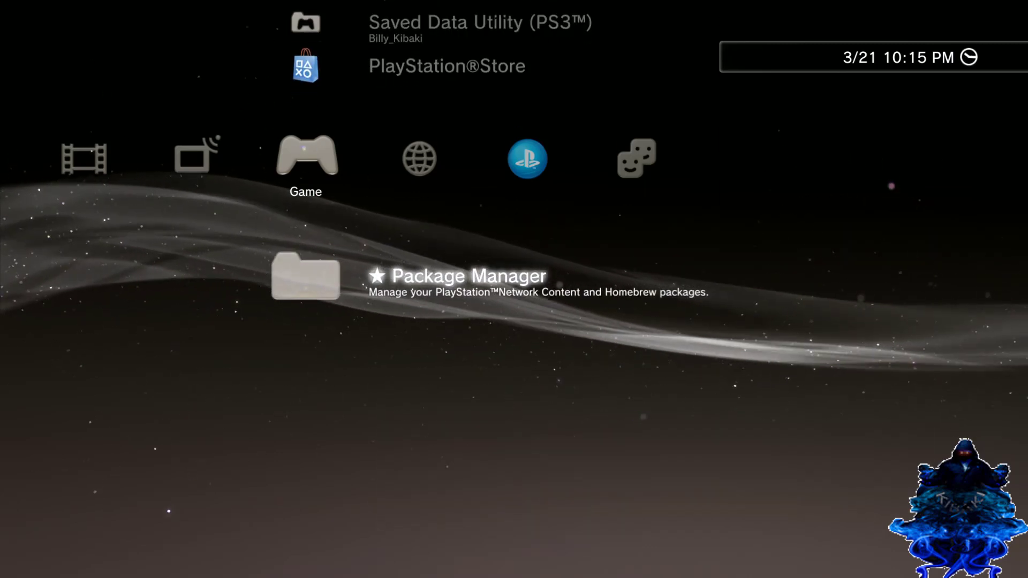
pyautogui.press('Return')
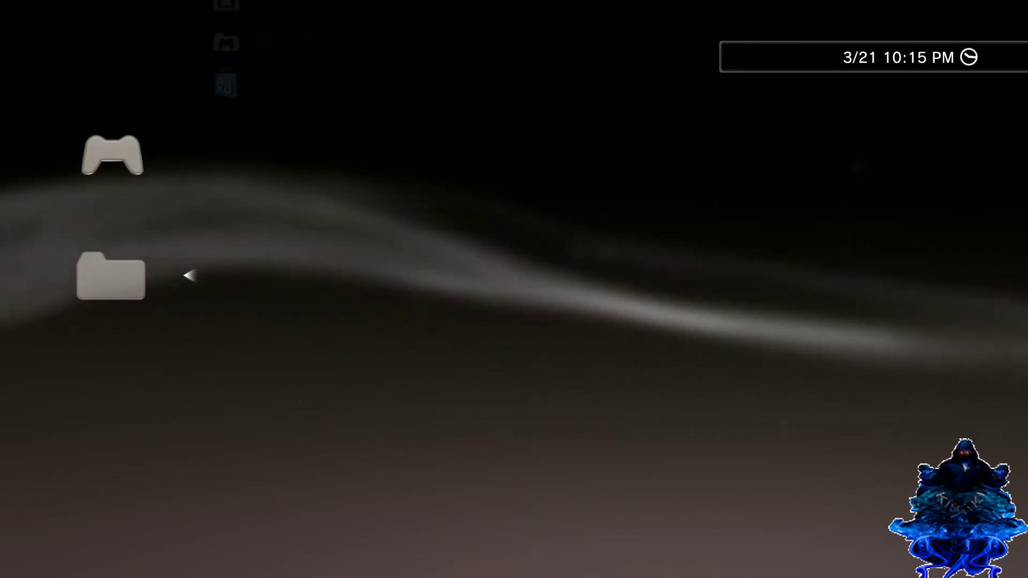
pyautogui.press('Down')
pyautogui.press('Return')
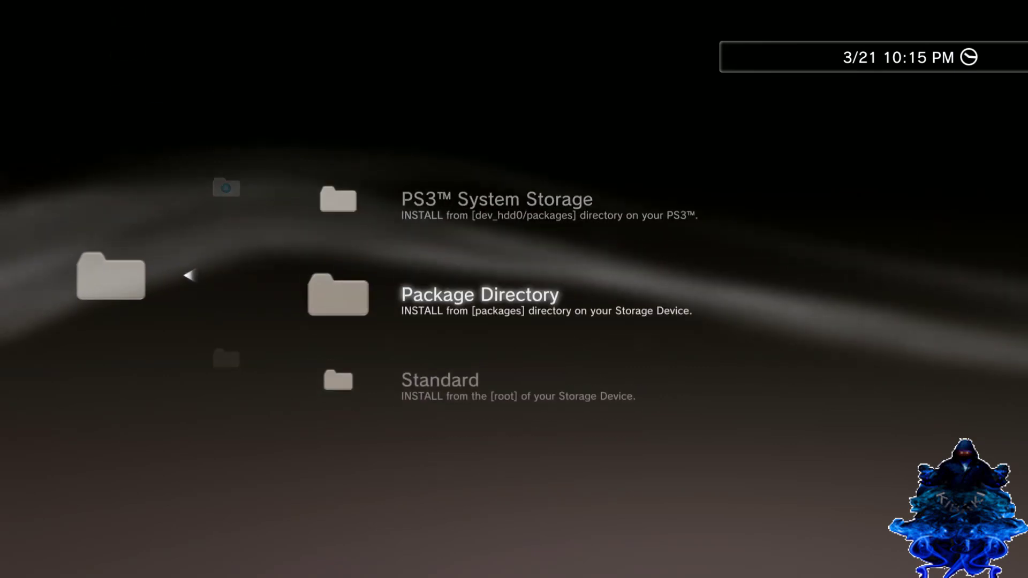
pyautogui.press('Down')
pyautogui.press('Up')
pyautogui.press('Up')
pyautogui.press('Escape')
pyautogui.press('Up')
pyautogui.press('Escape')
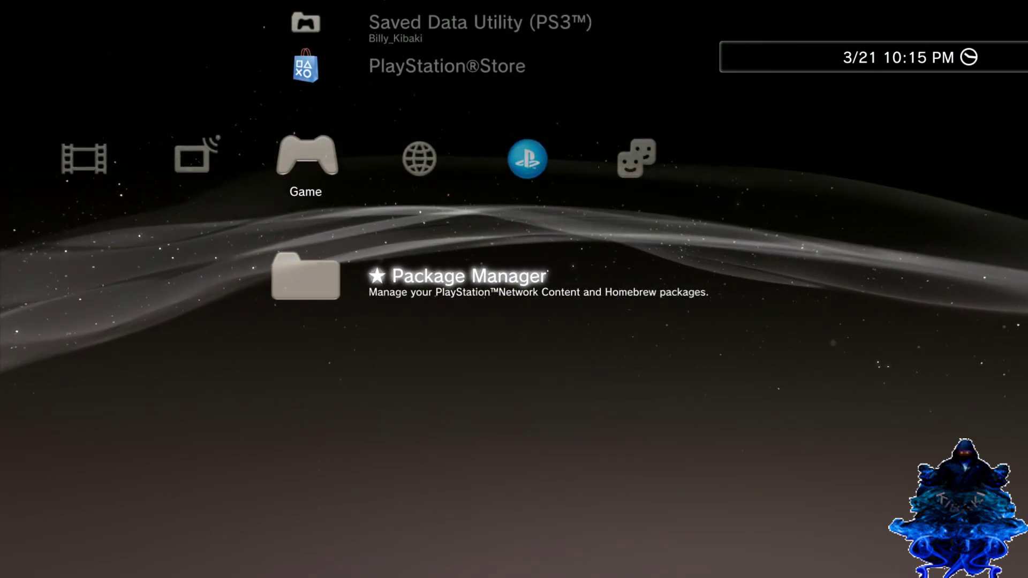
# Step: Scroll through the Game list utilities around Saved Data Utility (PS2)
pyautogui.press('Up')
pyautogui.press('Up')
pyautogui.press('Up')
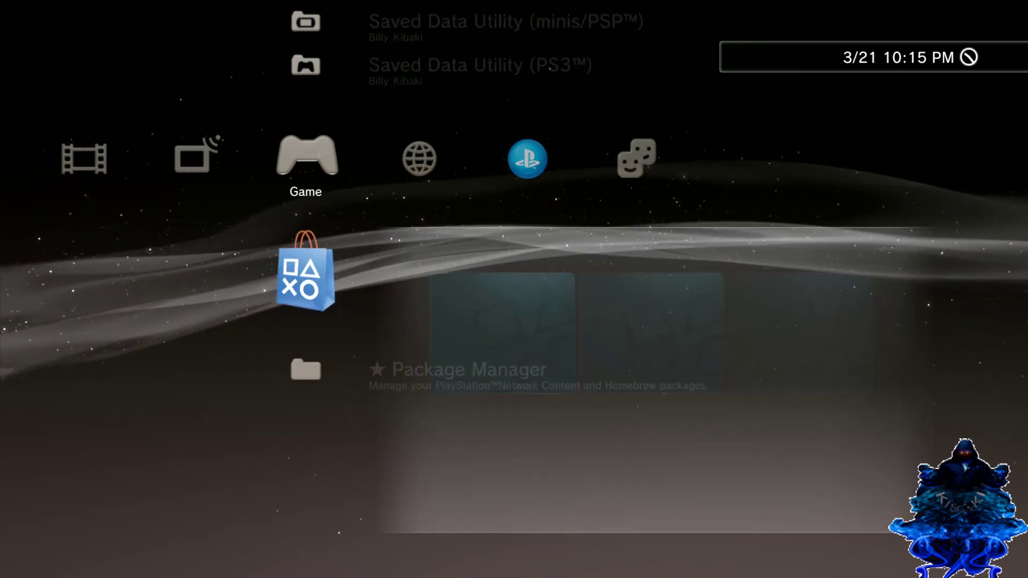
pyautogui.press('Up')
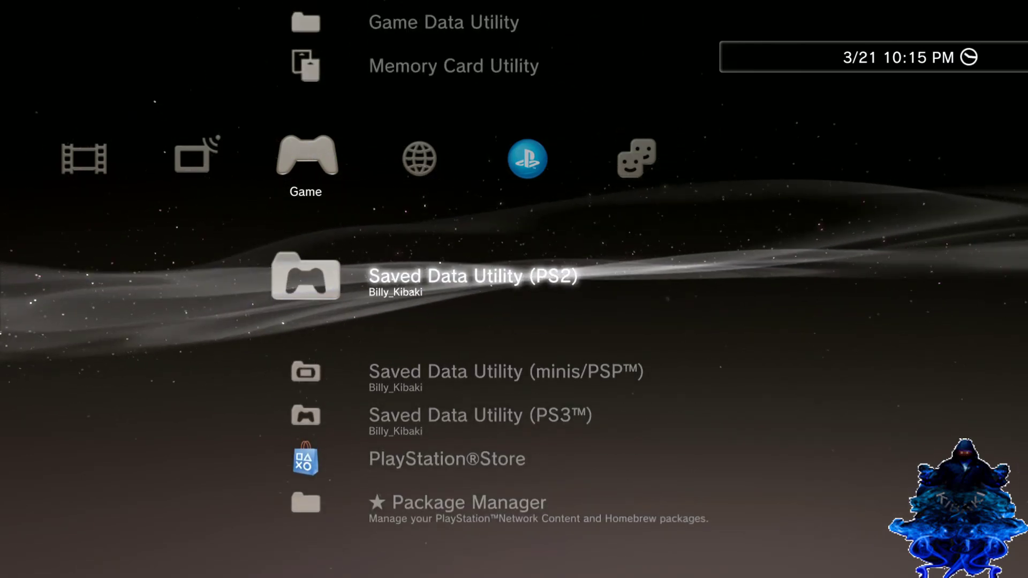
pyautogui.press('Up')
pyautogui.press('Up')
pyautogui.press('Up')
pyautogui.press('Down')
pyautogui.press('Down')
pyautogui.press('Down')
pyautogui.press('Down')
pyautogui.press('Down')
pyautogui.press('Down')
pyautogui.press('Down')
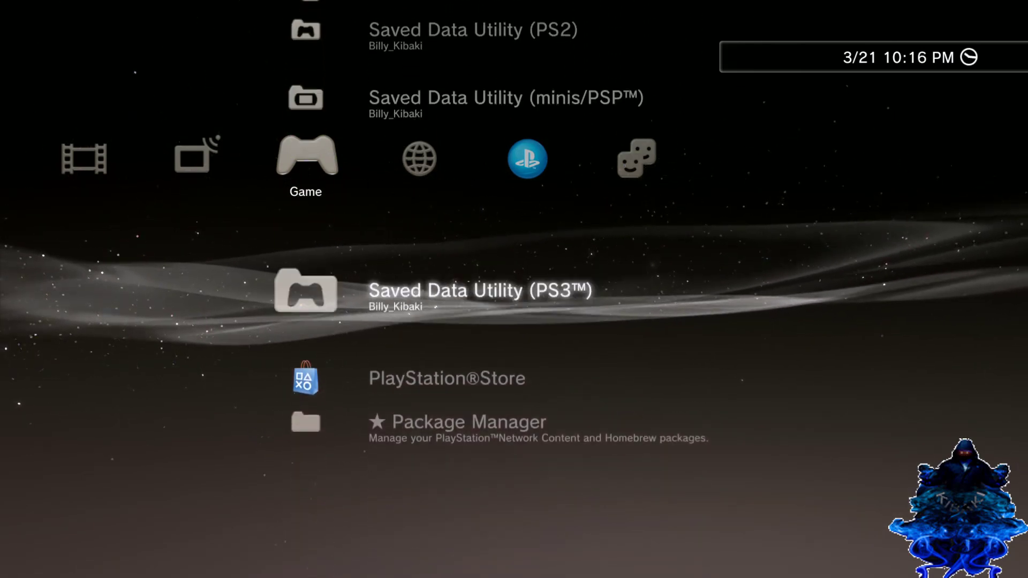
pyautogui.press('Up')
# Step: View System Information under System Settings, confirming System Software Version 4.84 with 205 GB free
pyautogui.press('Left')
pyautogui.press('Left')
pyautogui.press('Left')
pyautogui.press('Left')
pyautogui.press('Left')
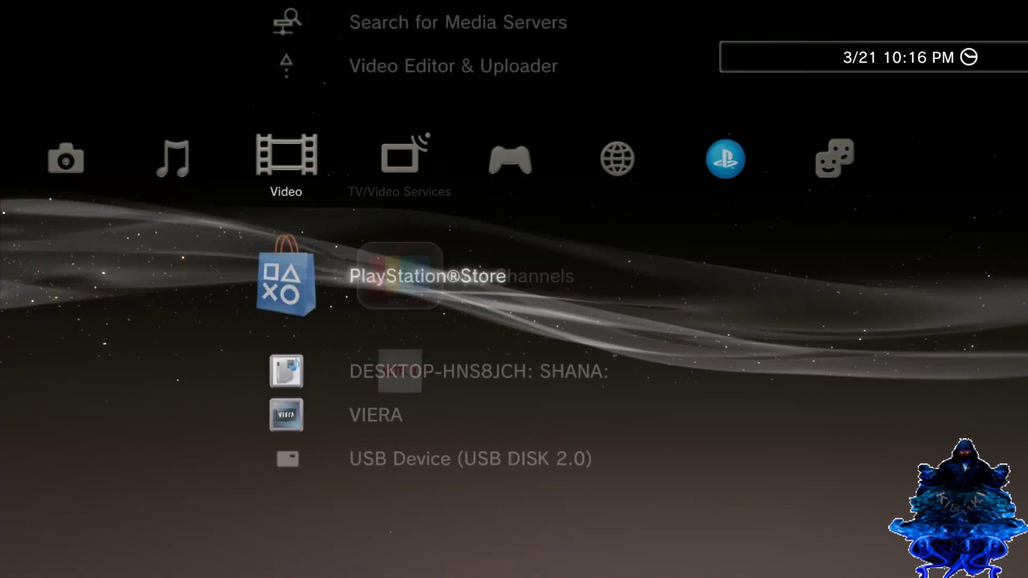
pyautogui.press('Down')
pyautogui.press('Down')
pyautogui.press('Down')
pyautogui.press('Down')
pyautogui.press('Right')
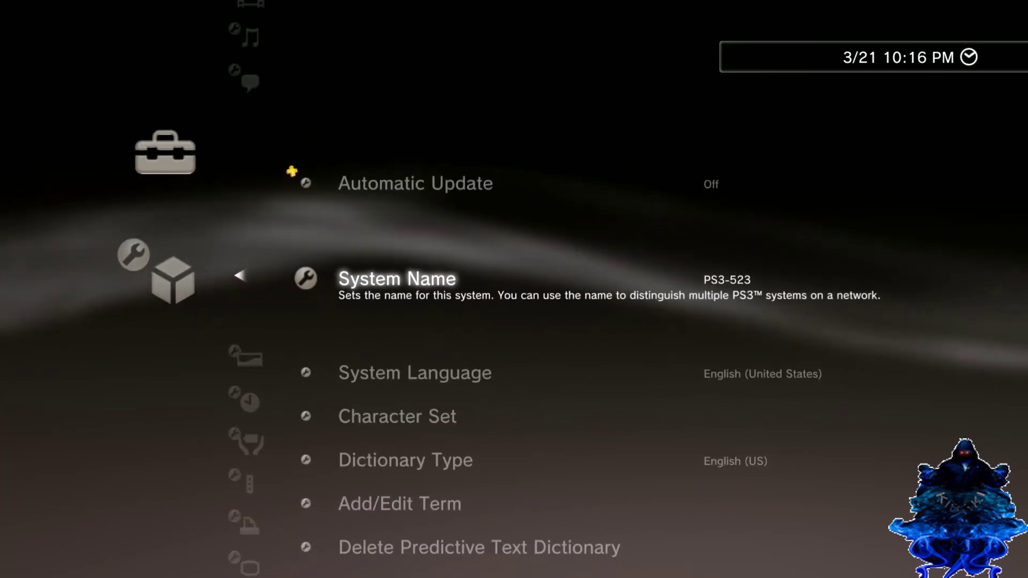
pyautogui.press('Down')
pyautogui.press('Down')
pyautogui.press('Down')
pyautogui.press('Down')
pyautogui.press('Down')
pyautogui.press('Down')
pyautogui.press('Down')
pyautogui.press('Down')
pyautogui.press('Down')
pyautogui.press('Down')
pyautogui.press('Down')
pyautogui.press('Down')
pyautogui.press('Down')
pyautogui.press('Down')
pyautogui.press('Down')
pyautogui.press('Down')
pyautogui.press('Down')
pyautogui.press('Down')
pyautogui.press('Down')
pyautogui.press('Down')
pyautogui.press('Down')
pyautogui.press('Down')
pyautogui.press('Down')
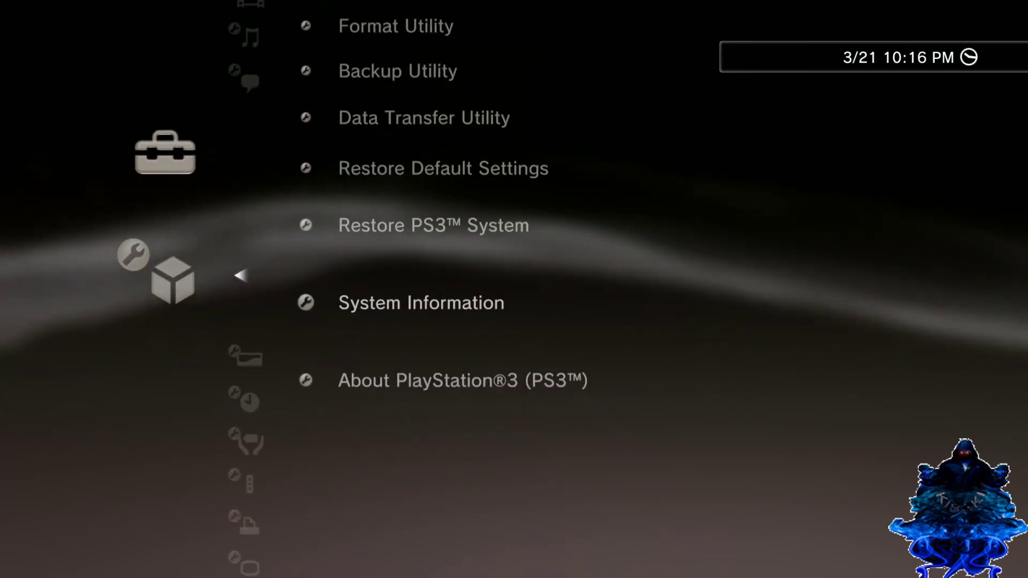
pyautogui.press('Up')
pyautogui.press('Return')
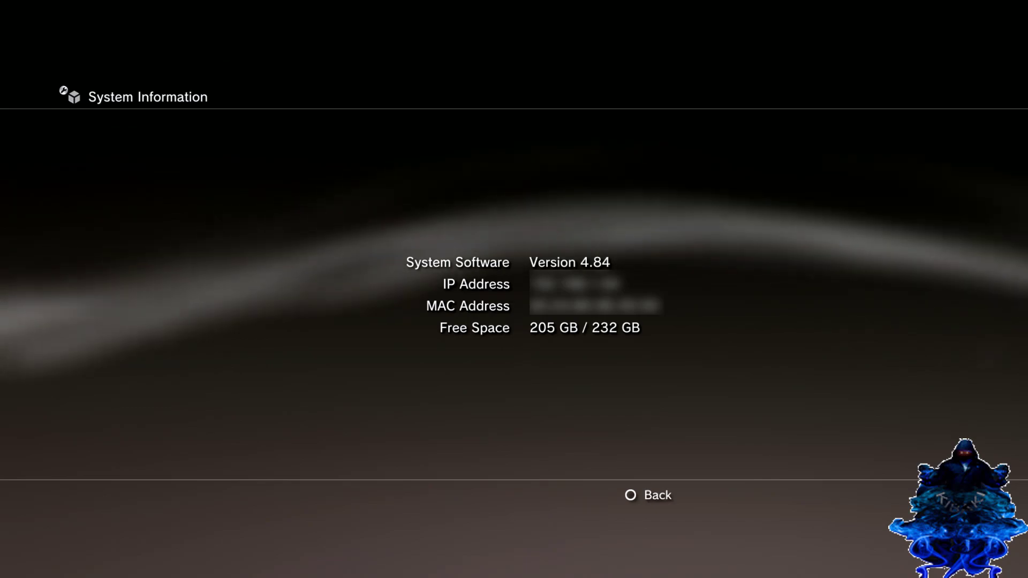
pyautogui.press('Escape')
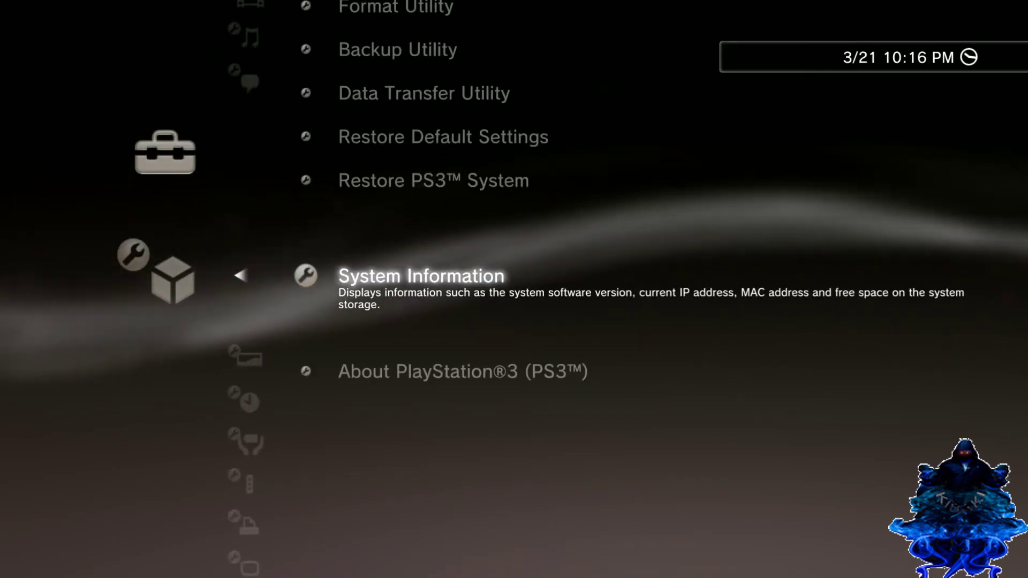
# Step: Pass from Game's PlayStation Store and Package Manager to the Network category, settling on Internet Browser
pyautogui.press('Escape')
pyautogui.press('Right')
pyautogui.press('Right')
pyautogui.press('Right')
pyautogui.press('Right')
pyautogui.press('Right')
pyautogui.press('Right')
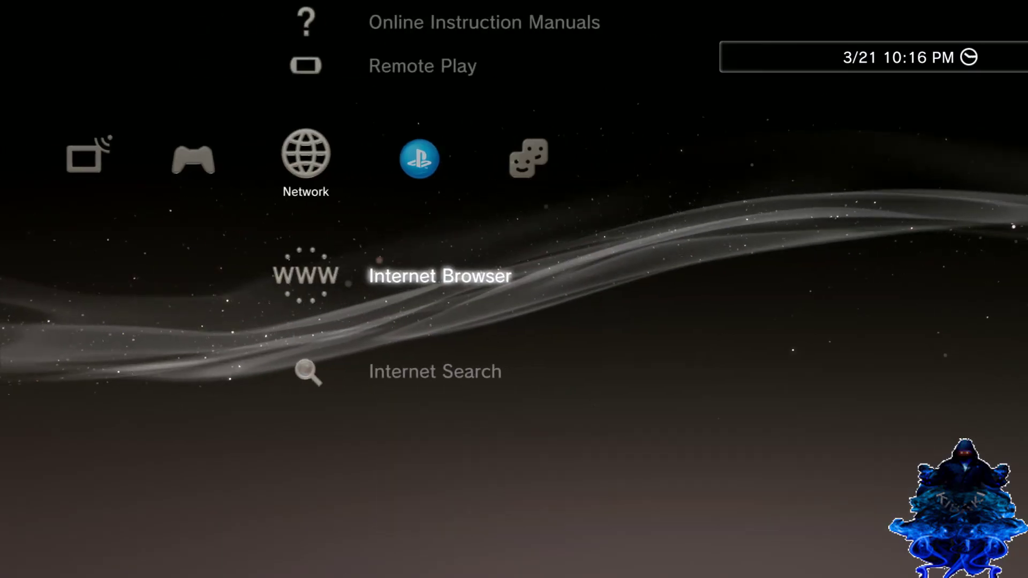
pyautogui.press('Left')
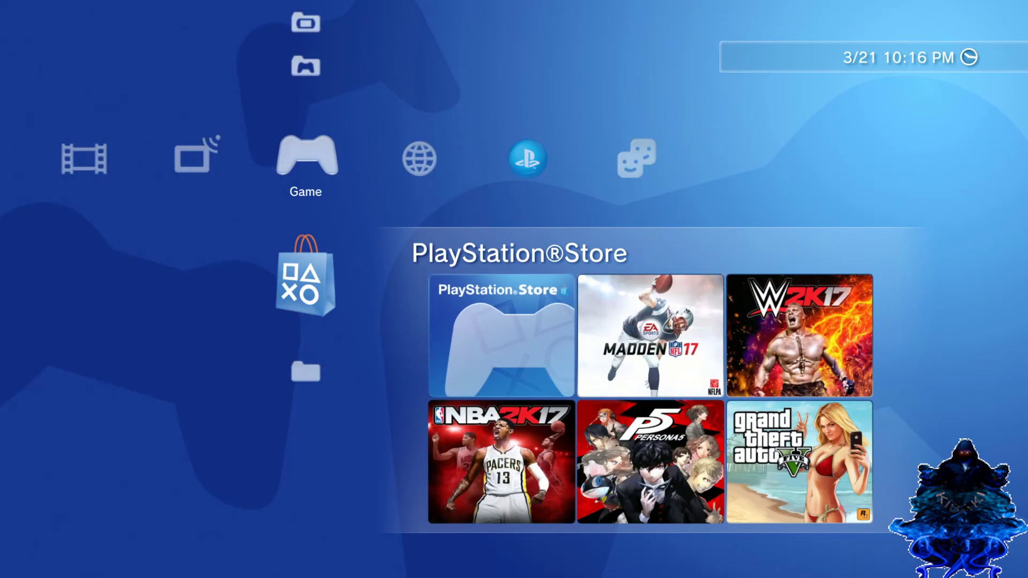
pyautogui.press('Down')
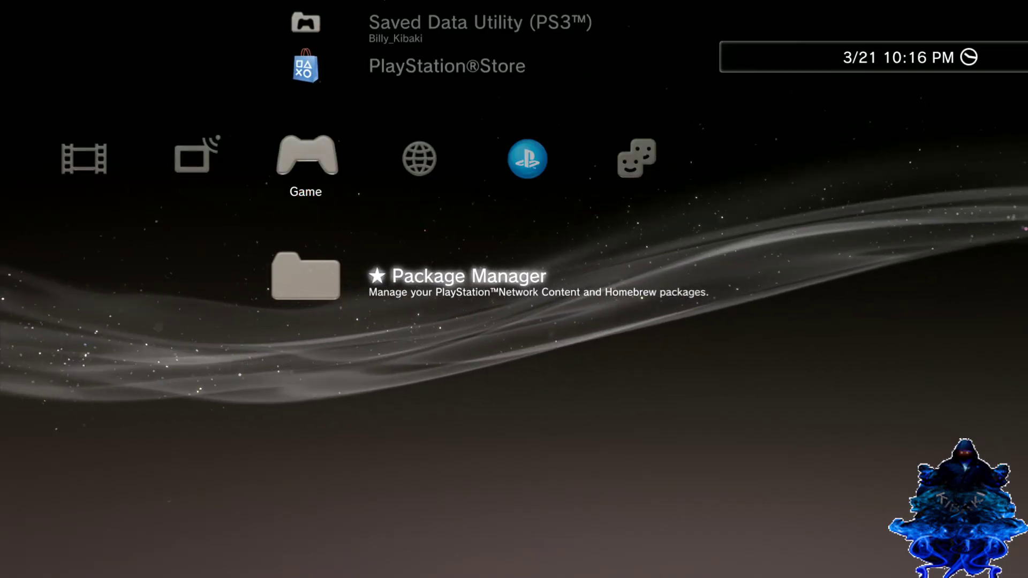
pyautogui.press('Up')
pyautogui.press('Right')
pyautogui.press('Down')
pyautogui.press('Up')
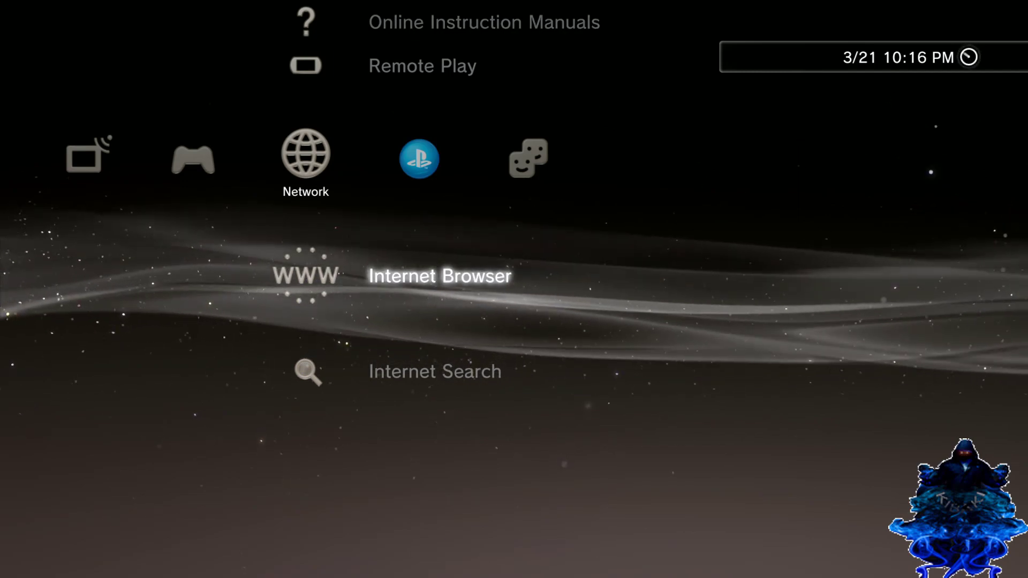
# Step: Launch Internet Browser, replace about:blank with 192.168.1.66:8000, and load the MiniWeb directory listing
pyautogui.press('Return')
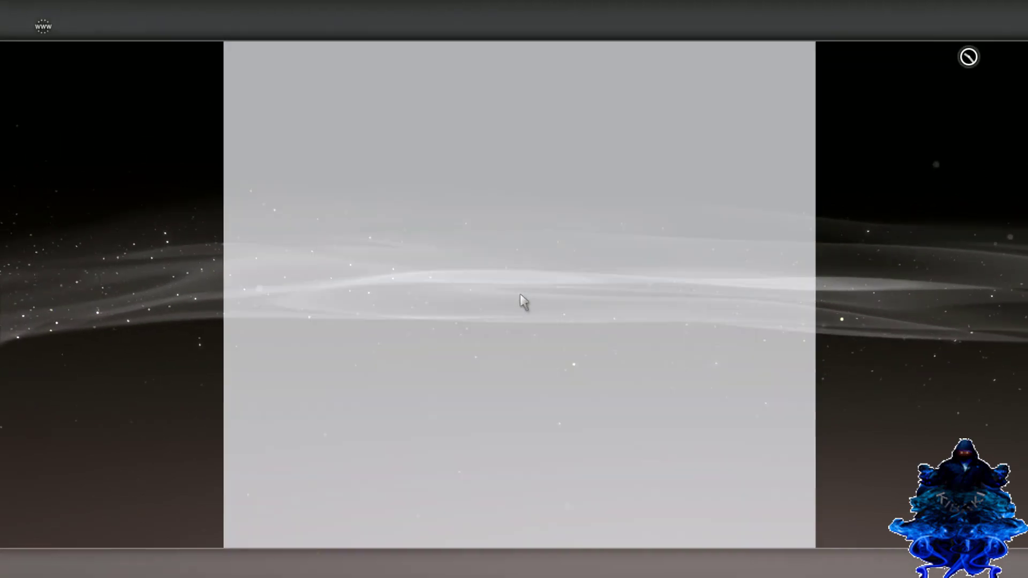
pyautogui.press('Return')
pyautogui.press('BackSpace')
pyautogui.press('BackSpace')
pyautogui.press('BackSpace')
pyautogui.press('BackSpace')
pyautogui.press('BackSpace')
pyautogui.press('BackSpace')
pyautogui.press('BackSpace')
pyautogui.press('BackSpace')
pyautogui.press('BackSpace')
pyautogui.press('BackSpace')
pyautogui.press('BackSpace')
pyautogui.press('Left')
pyautogui.press('Left')
pyautogui.press('Left')
pyautogui.press('Up')
pyautogui.press('Up')
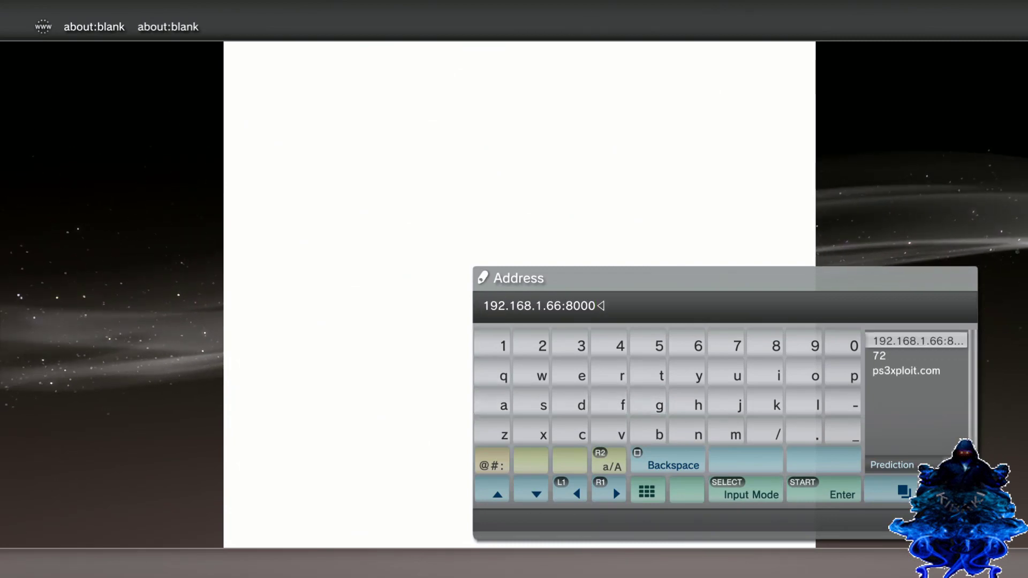
pyautogui.press('Return')
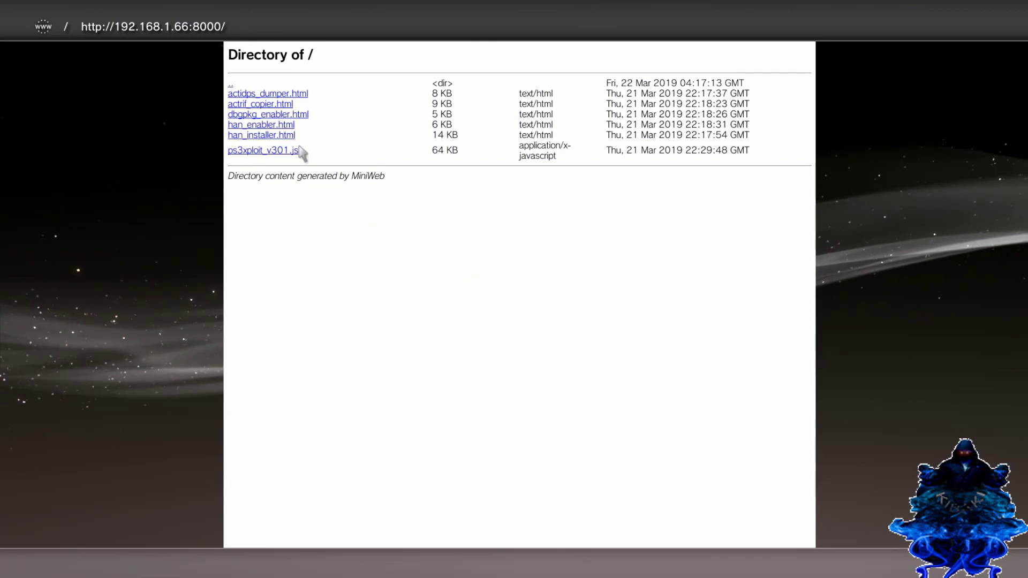
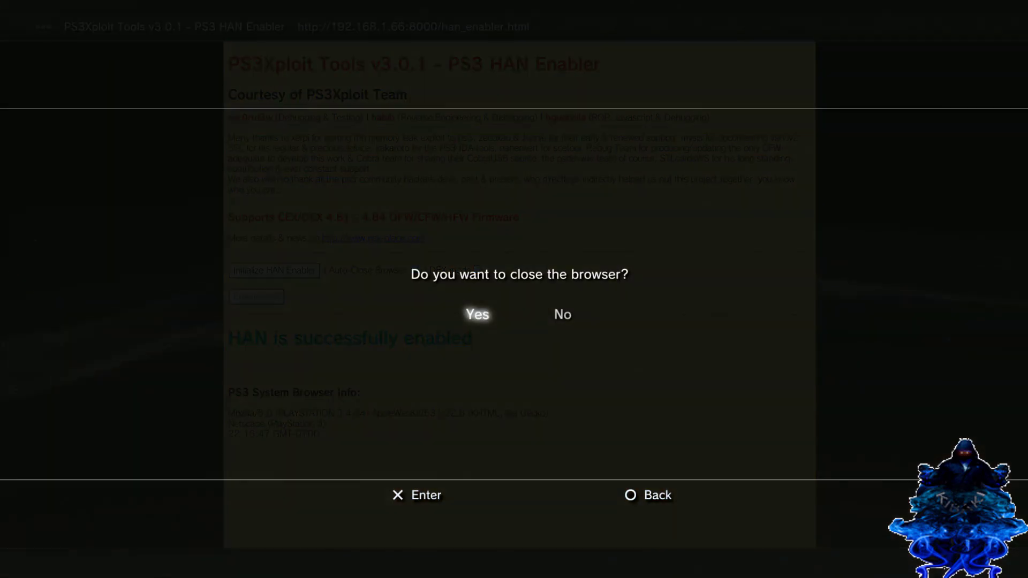
# Step: Confirm closing the Internet Browser, then select Package Manager in the Game column
pyautogui.press('Return')
pyautogui.press('Left')
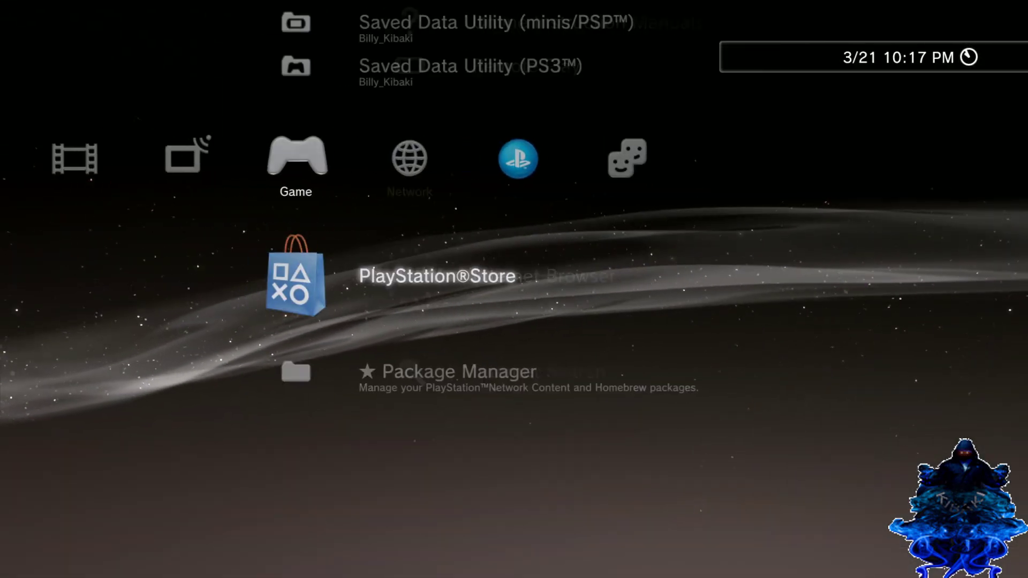
pyautogui.press('Down')
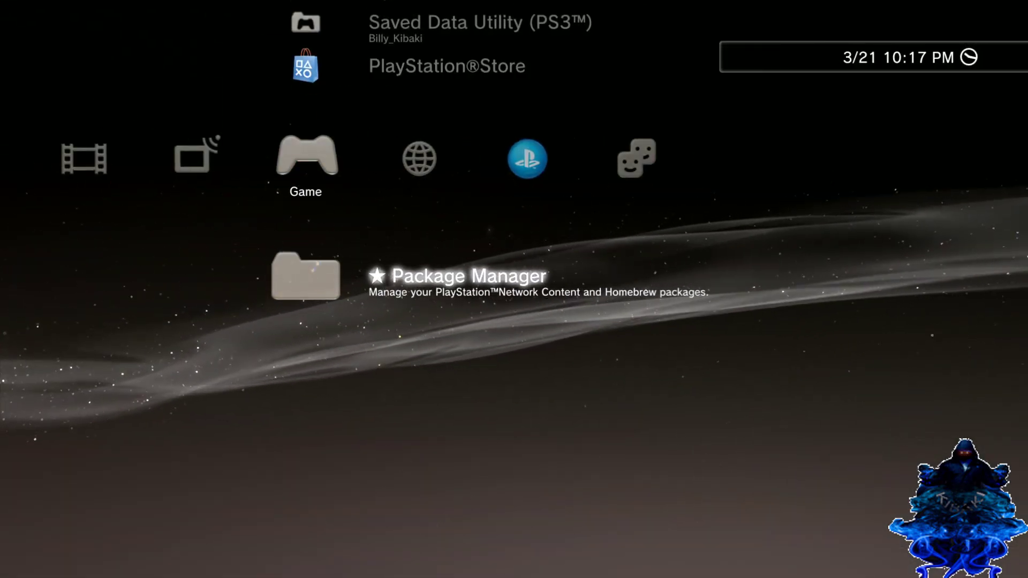